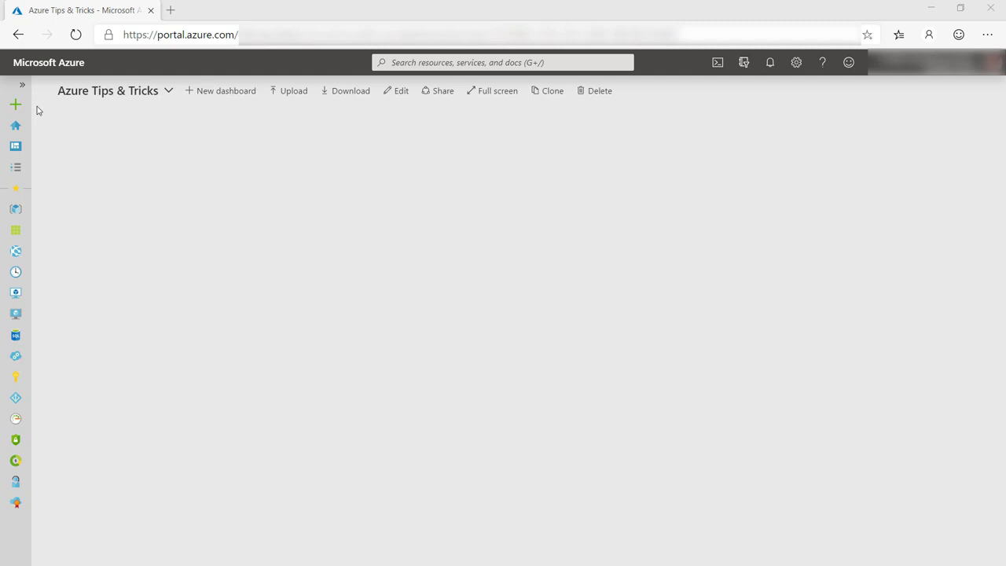
- Find Virtual Network in the Marketplace and start creating a new one
click(15, 103)
click(118, 140)
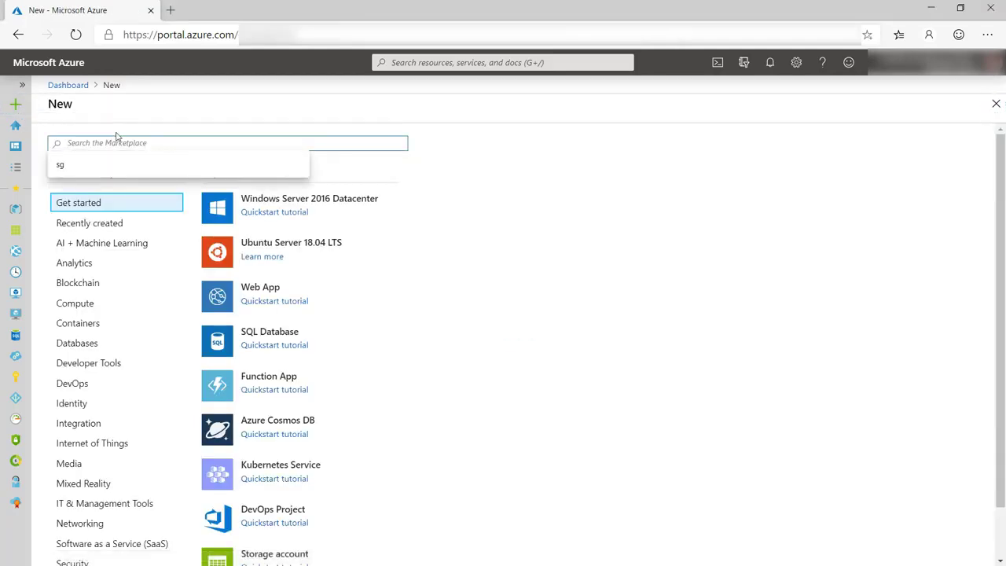
text(virtual network)
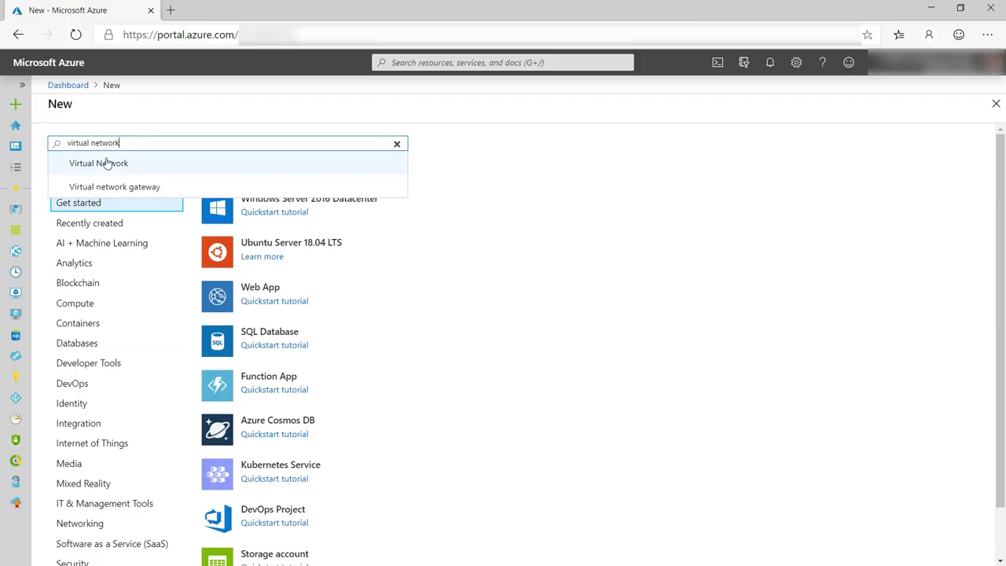
click(105, 163)
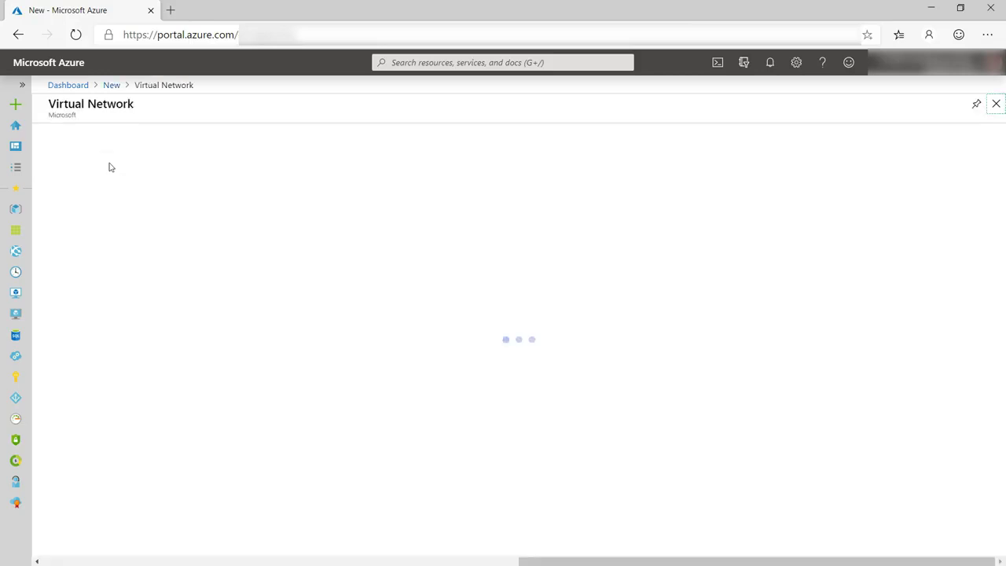
click(148, 191)
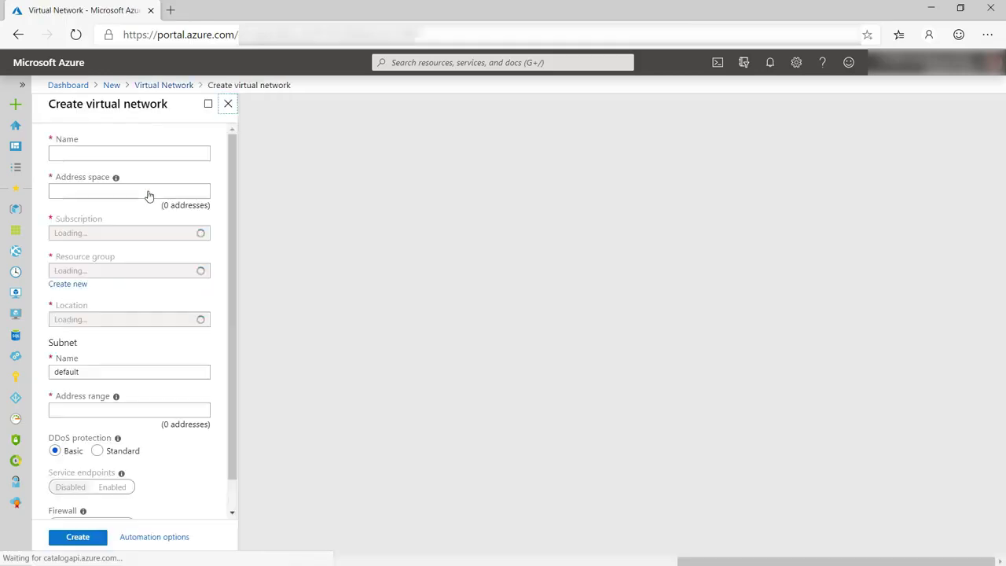
- Name the virtual network mytipsvirtualnetwork and set its address space to 10.1.0.0/16
text(mytipsvirtualnetwork)
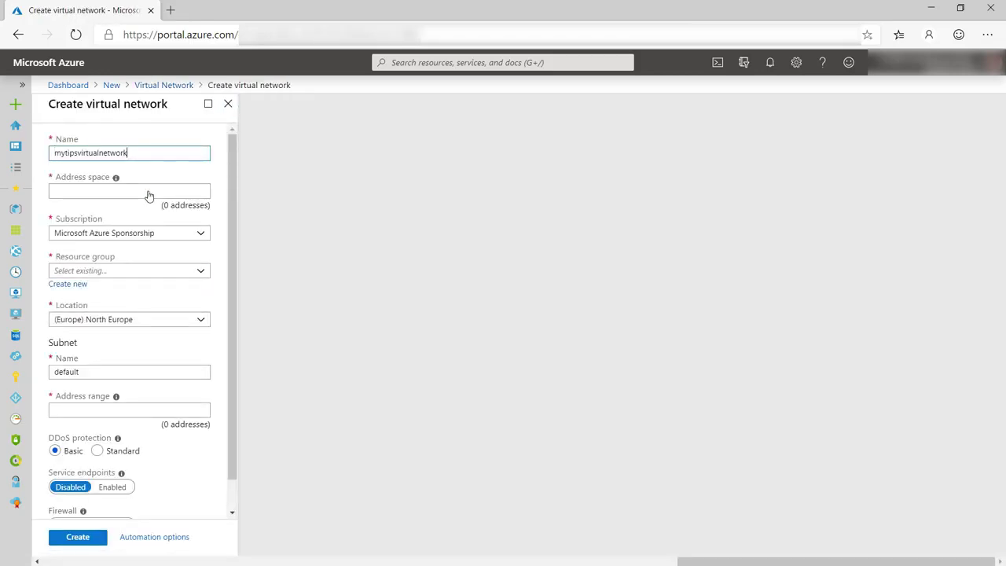
click(148, 191)
text(10.1.0.0/16)
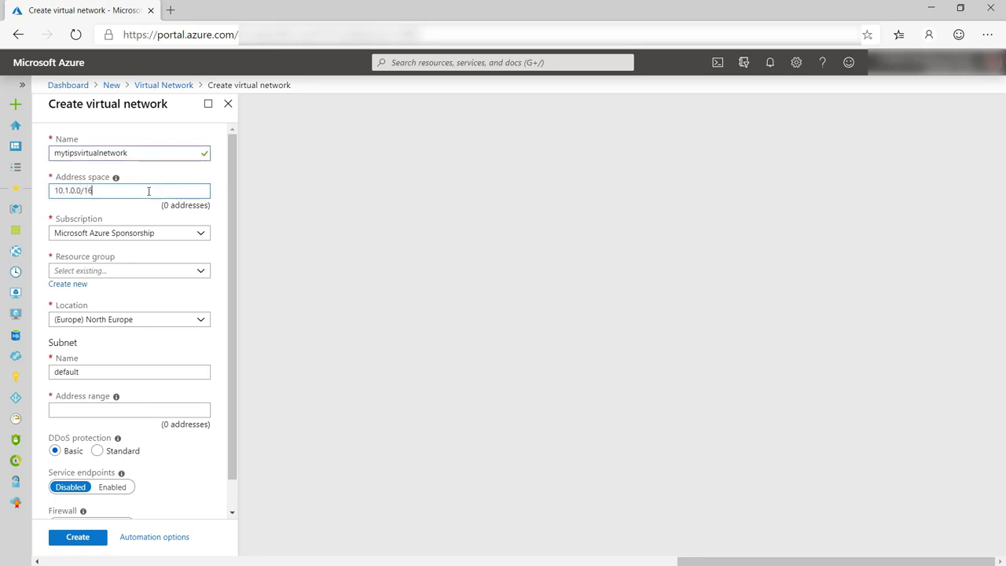
key(Tab)
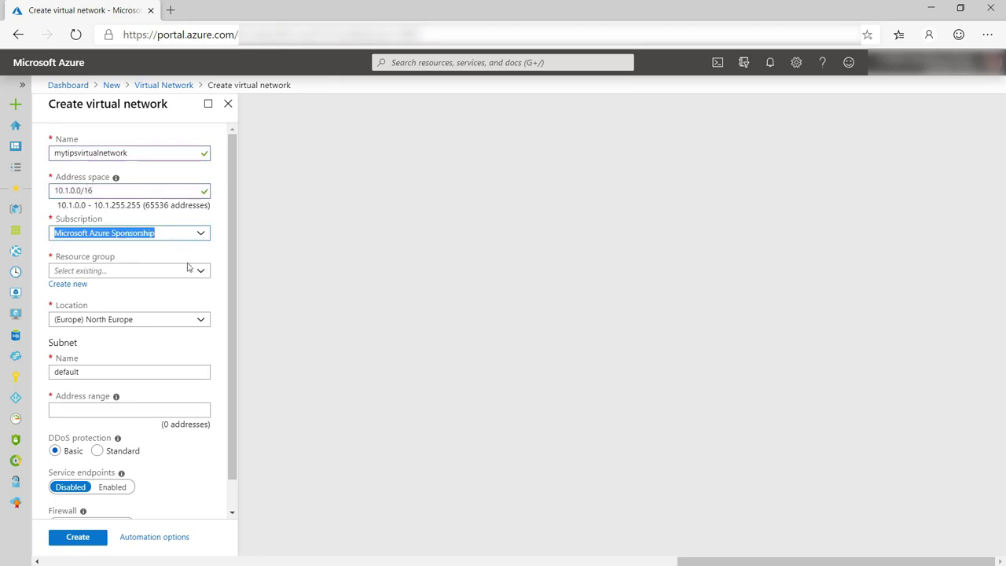
- Create a new resource group named PrivateLink for the network and set the location to (US) West Central US
click(68, 283)
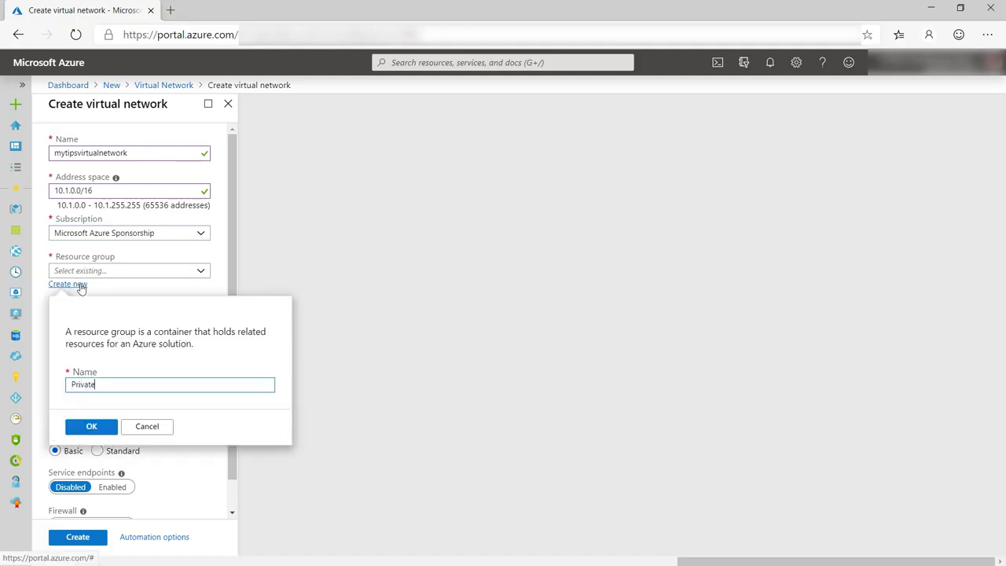
click(91, 426)
click(200, 319)
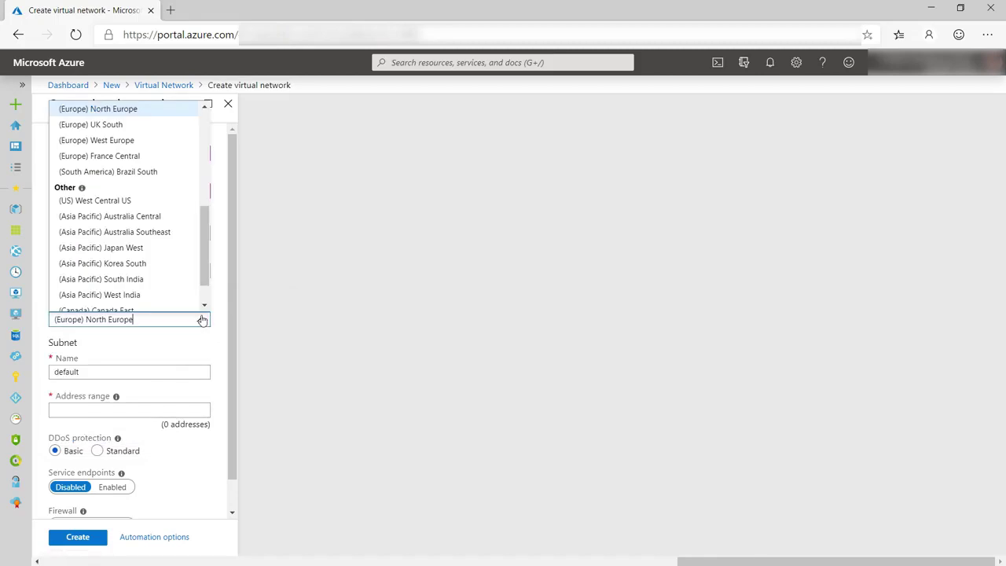
click(134, 204)
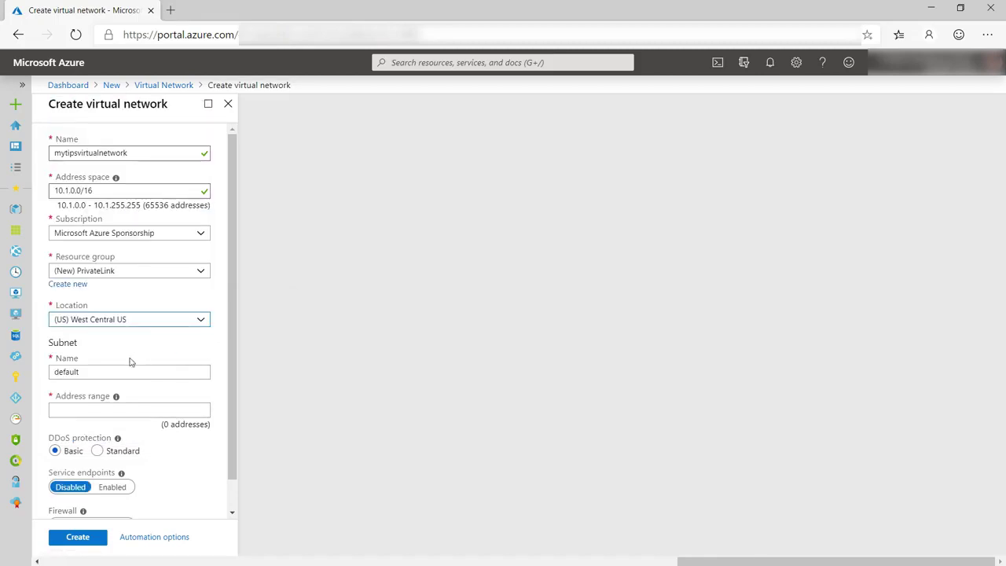
- Name the subnet mysubnet with address range 10.1.0.0/24 and create the virtual network
double_click(95, 373)
text(mysubnet)
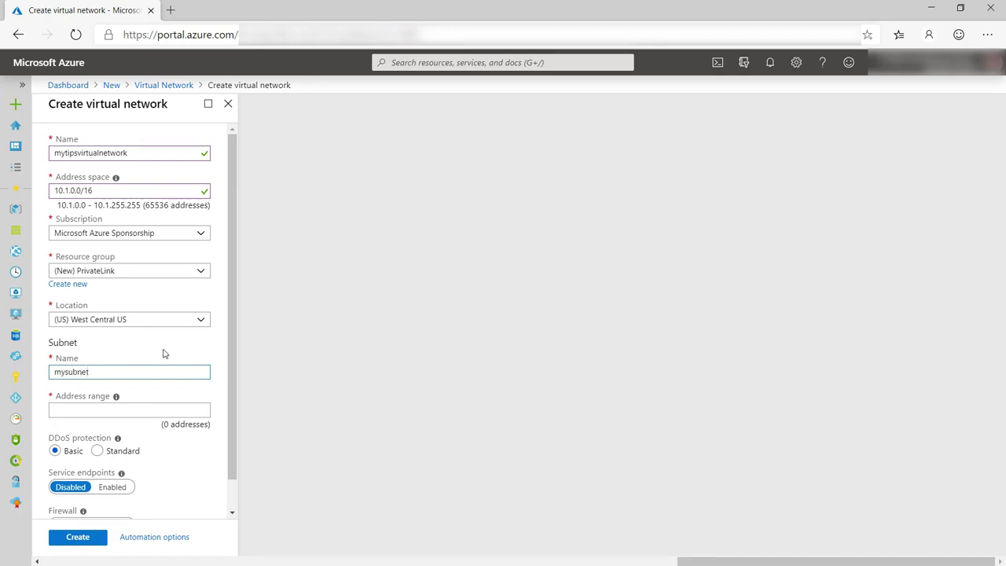
key(Tab)
text(10.1.0.0)
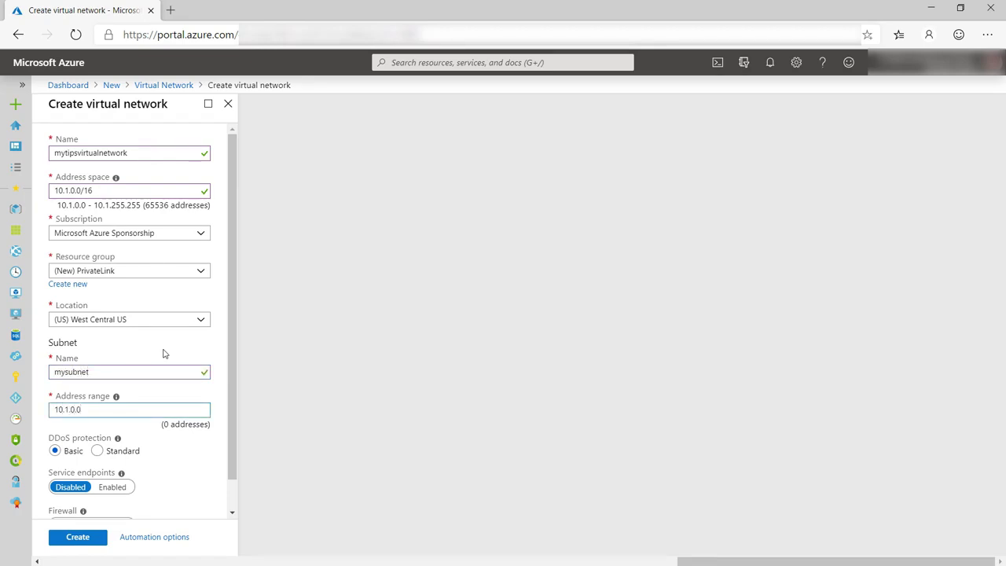
text(/24)
key(Tab)
scroll(166, 393, down, 1)
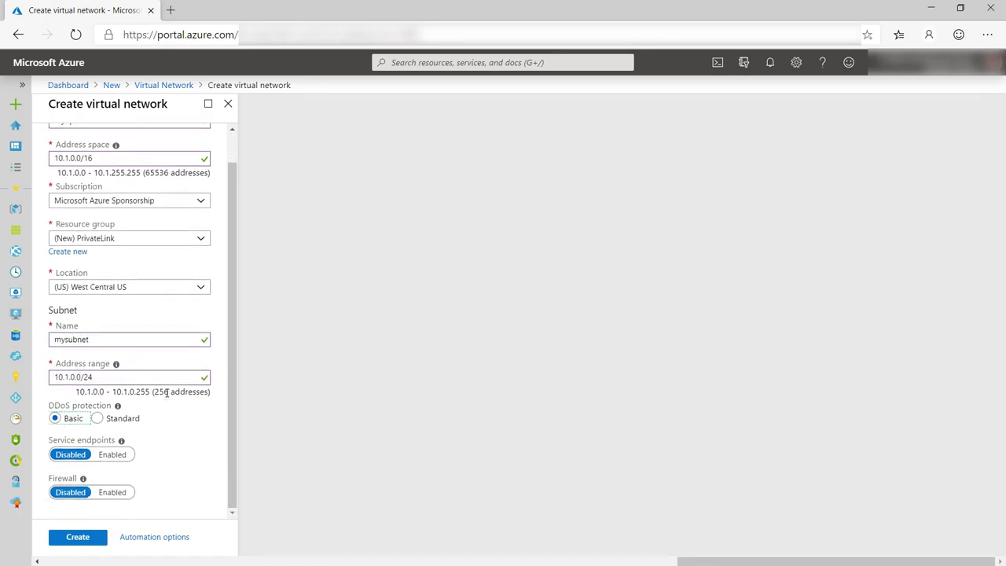
click(92, 539)
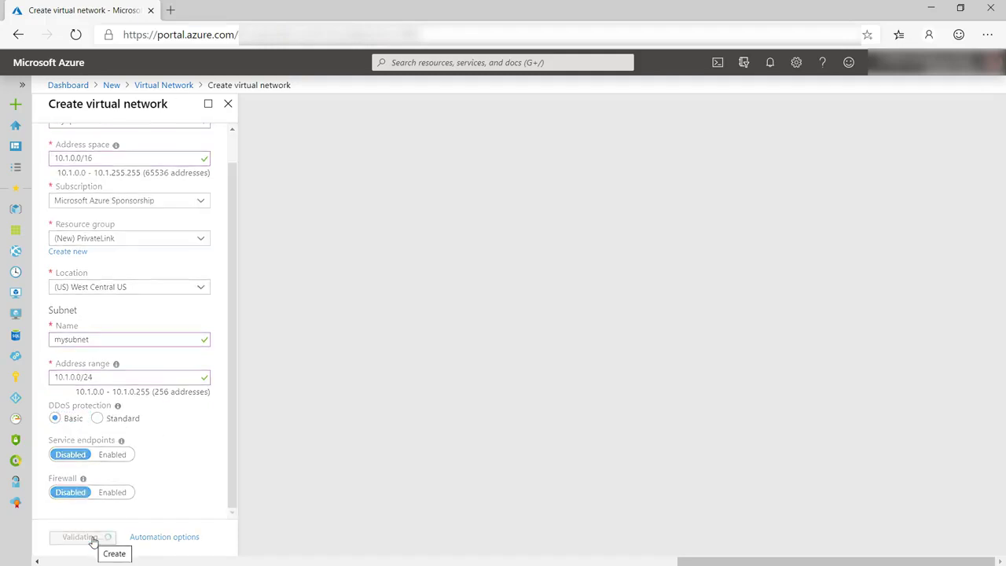
- Start creating a new virtual machine from the Compute category of the Marketplace
click(15, 103)
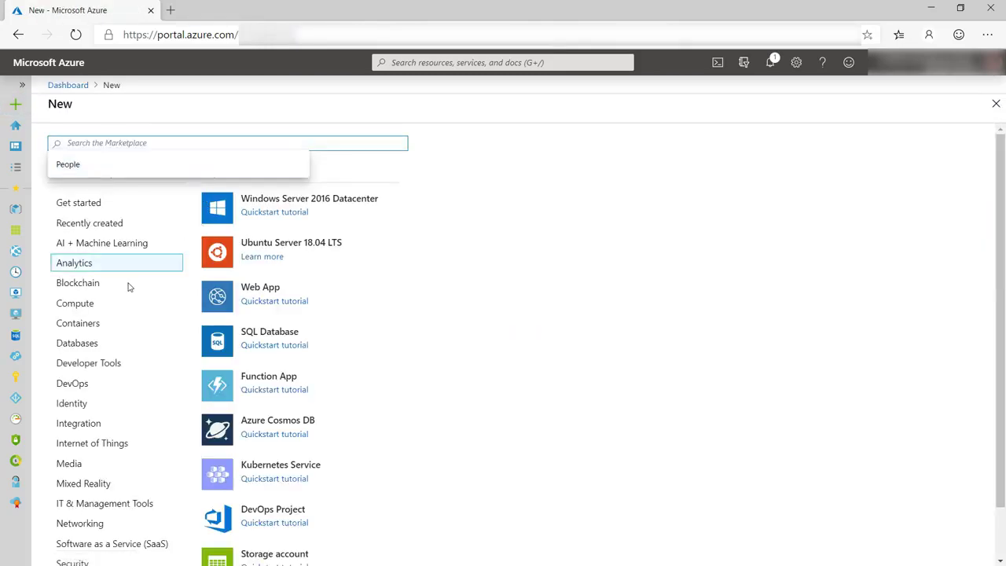
click(99, 302)
click(232, 203)
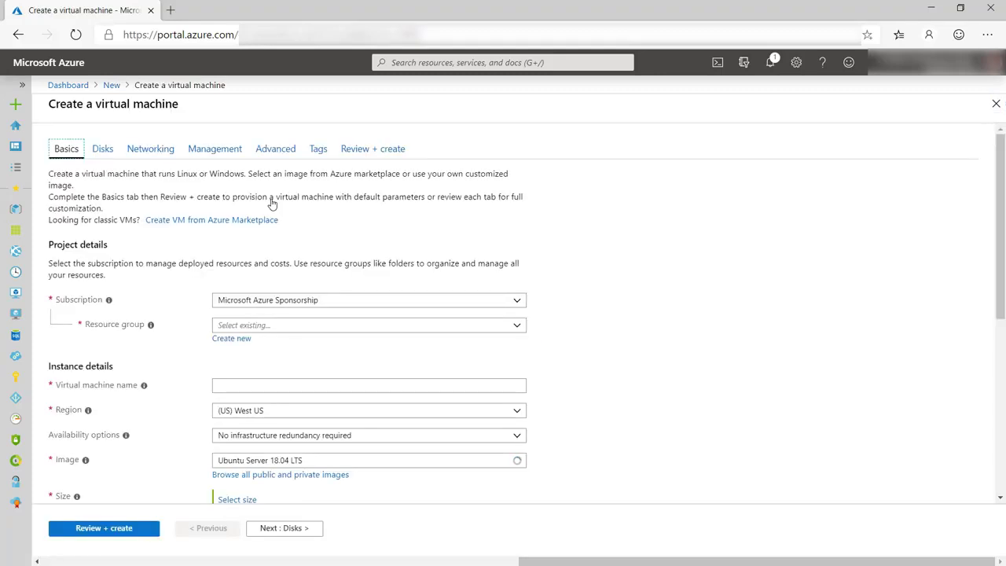
- Assign the virtual machine to the PrivateLink resource group and name it mytipsvm
click(304, 330)
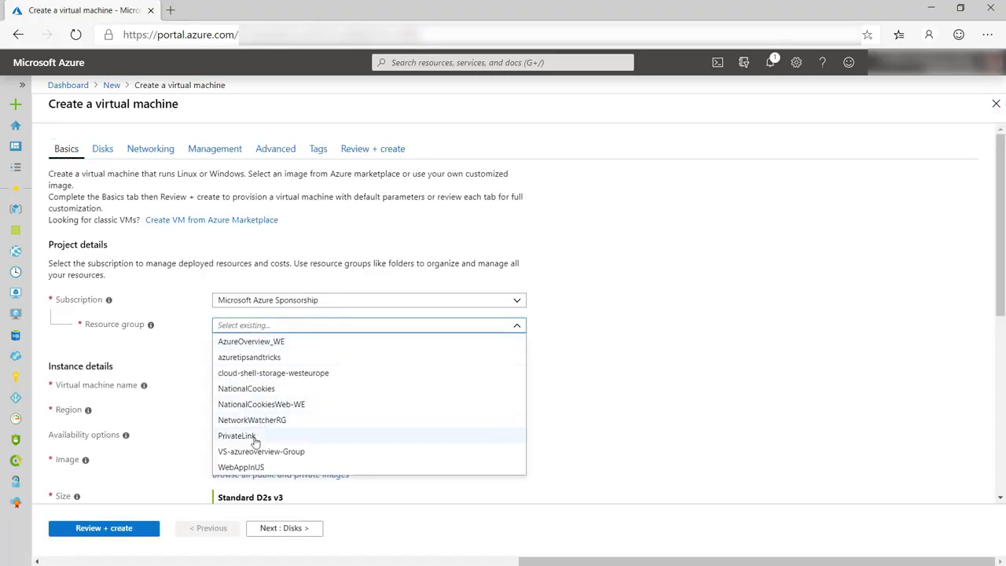
click(260, 433)
click(291, 384)
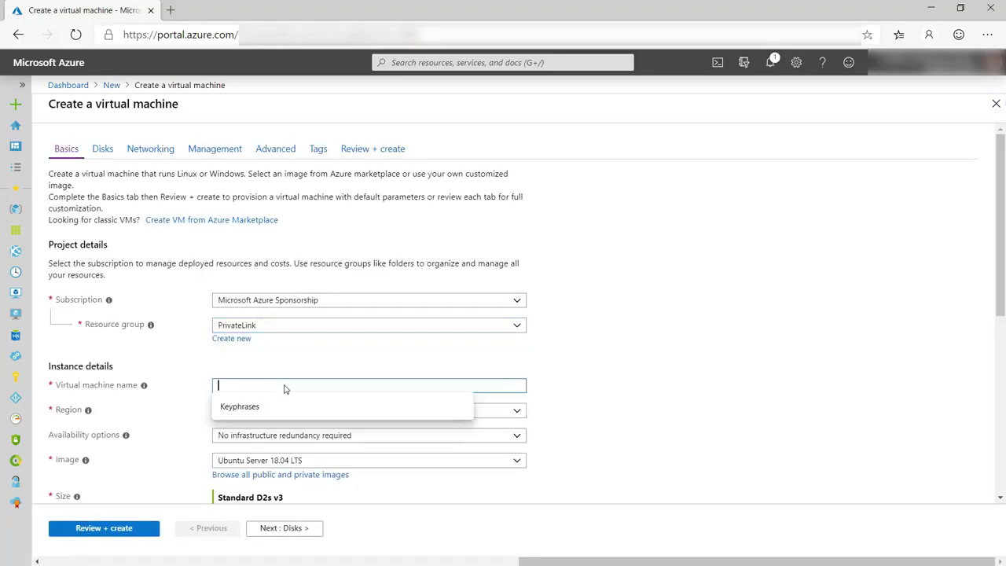
text(mytppsvm)
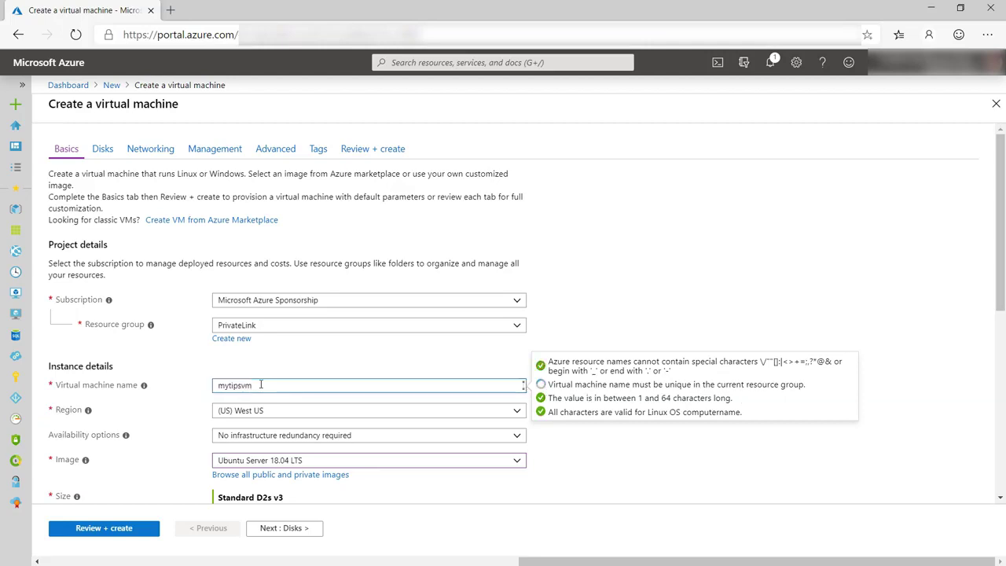
key(Tab)
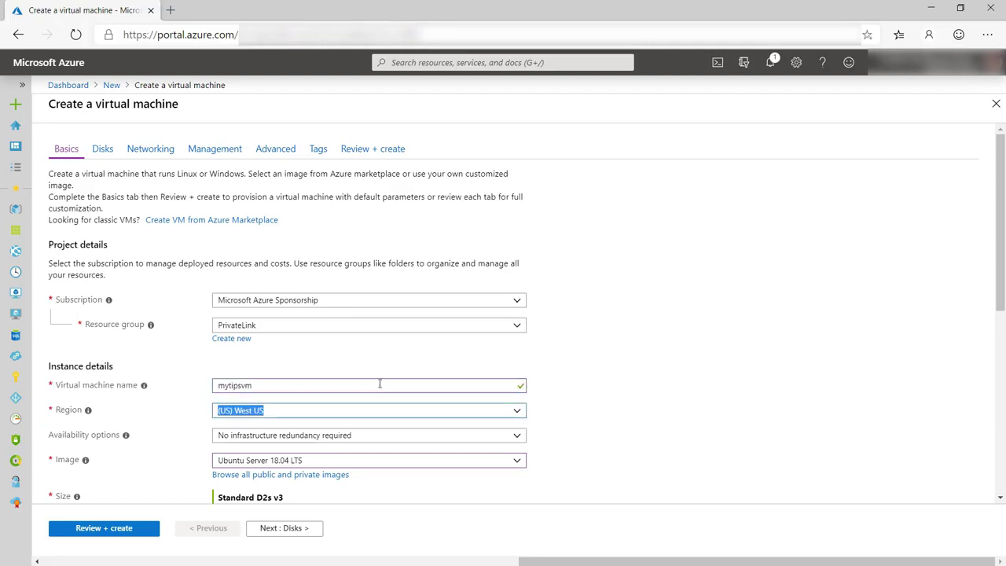
- Set the virtual machine's region to (US) West Central US and its image to Windows Server 2019 Datacenter
click(515, 410)
scroll(382, 338, down, 3)
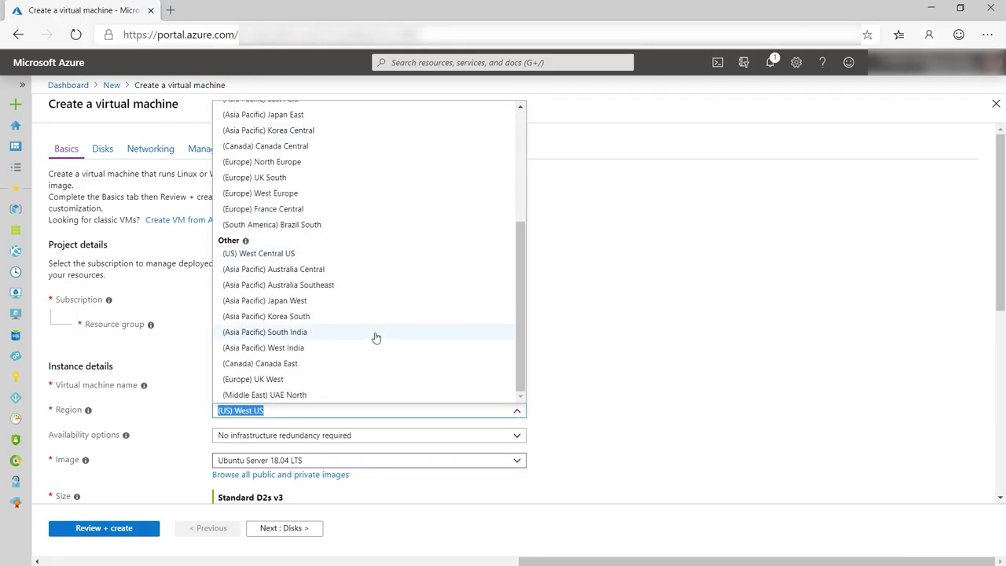
click(288, 254)
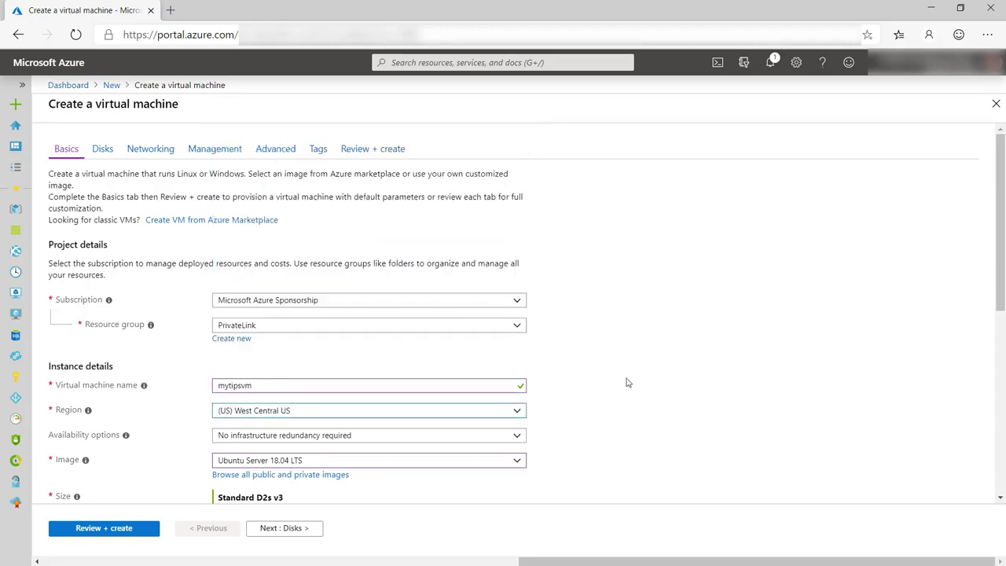
click(517, 462)
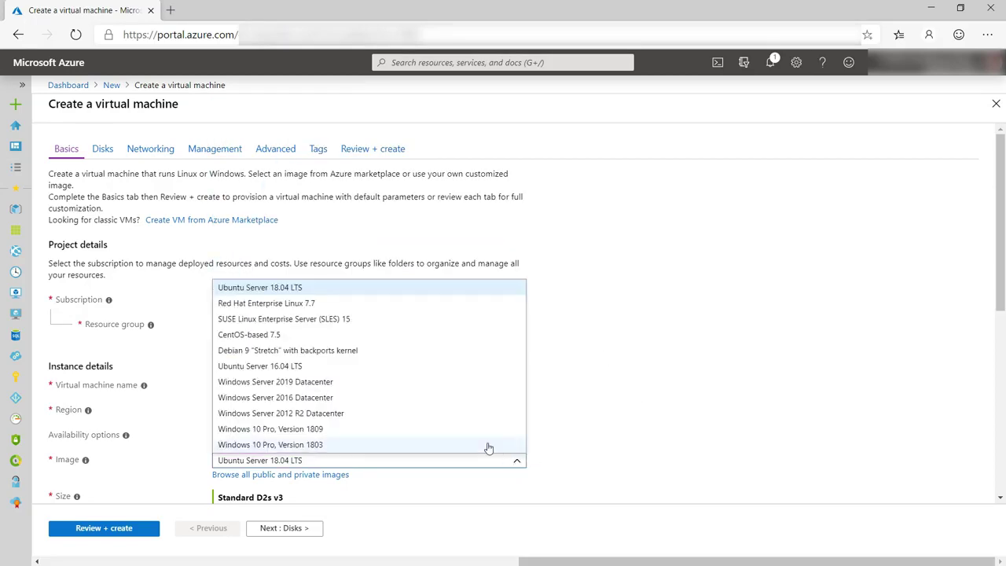
click(310, 383)
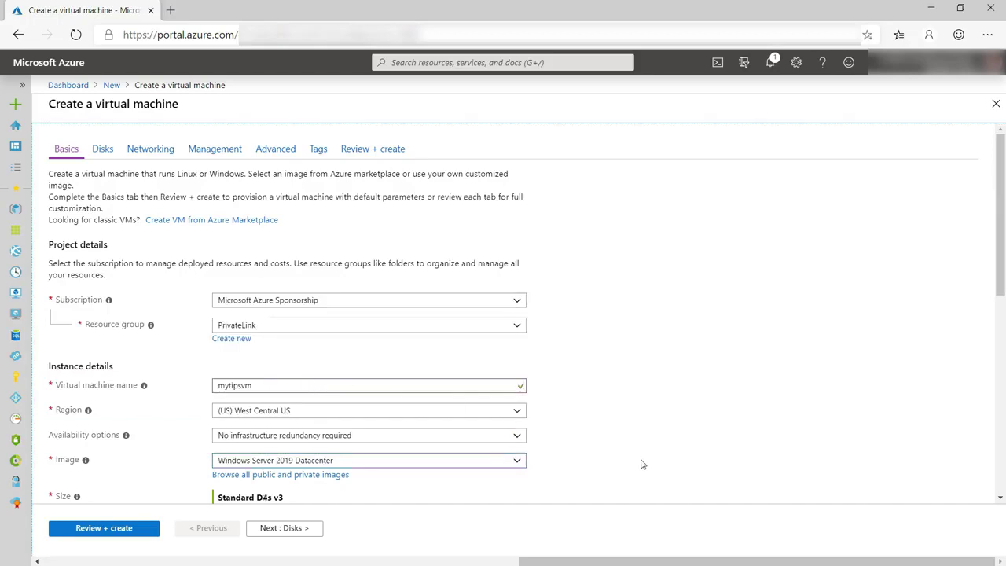
- Enter the administrator account's username and password, and confirm the password
scroll(640, 464, down, 2)
scroll(223, 476, down, 1)
text(azureuser)
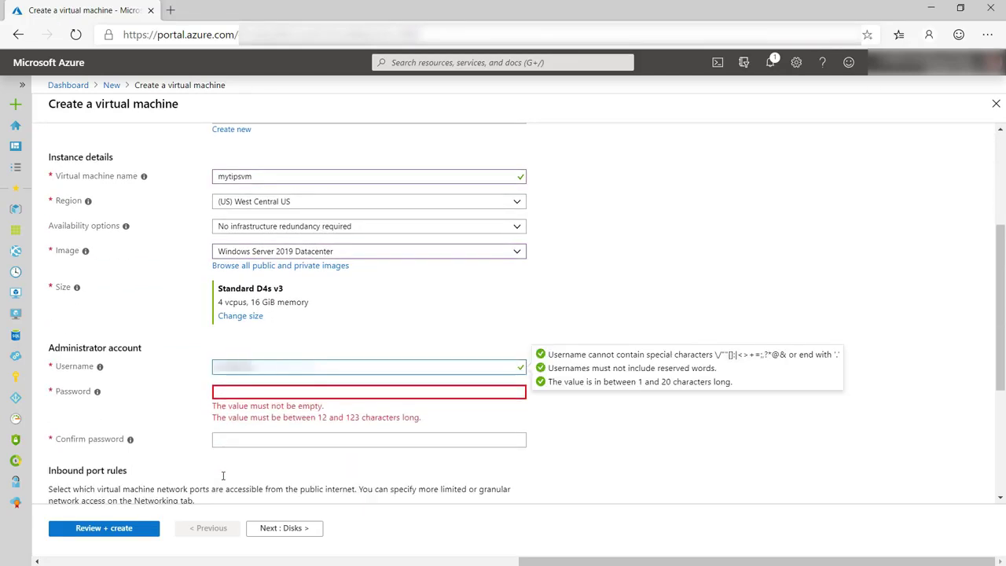
key(Tab)
text(•••••••)
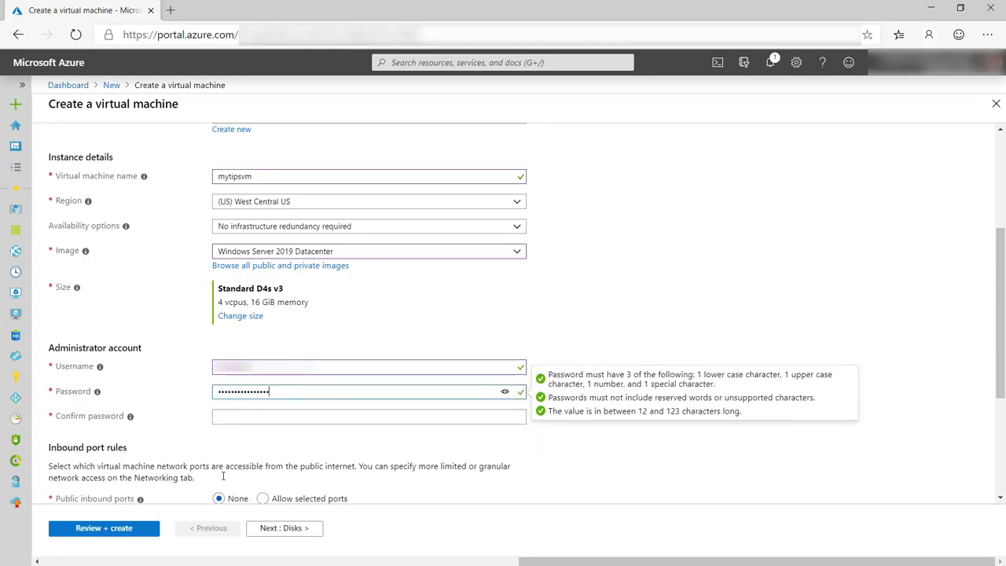
key(Tab)
text(•••)
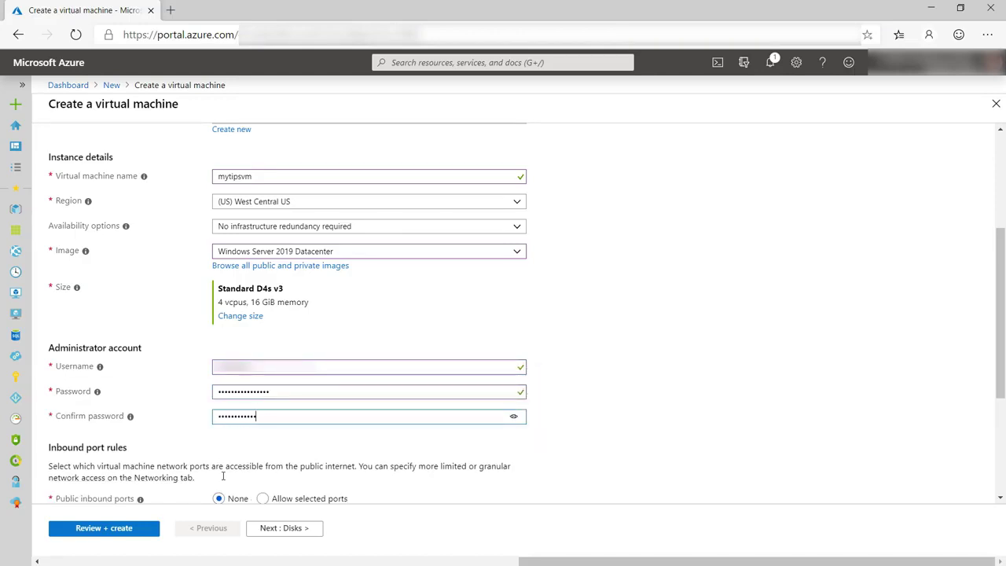
- Keep the default disk options and proceed to the virtual machine's networking settings
scroll(223, 476, down, 2)
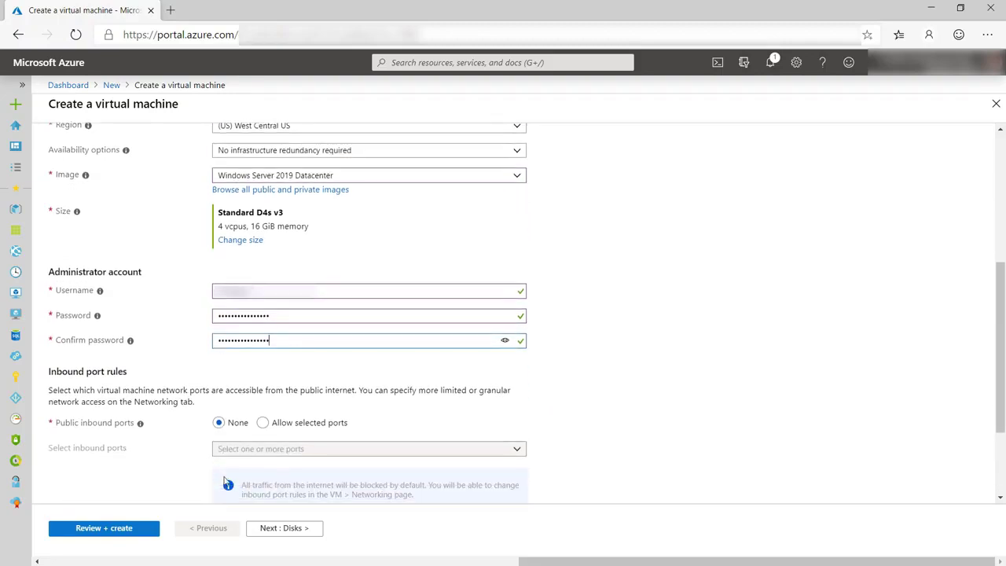
click(285, 530)
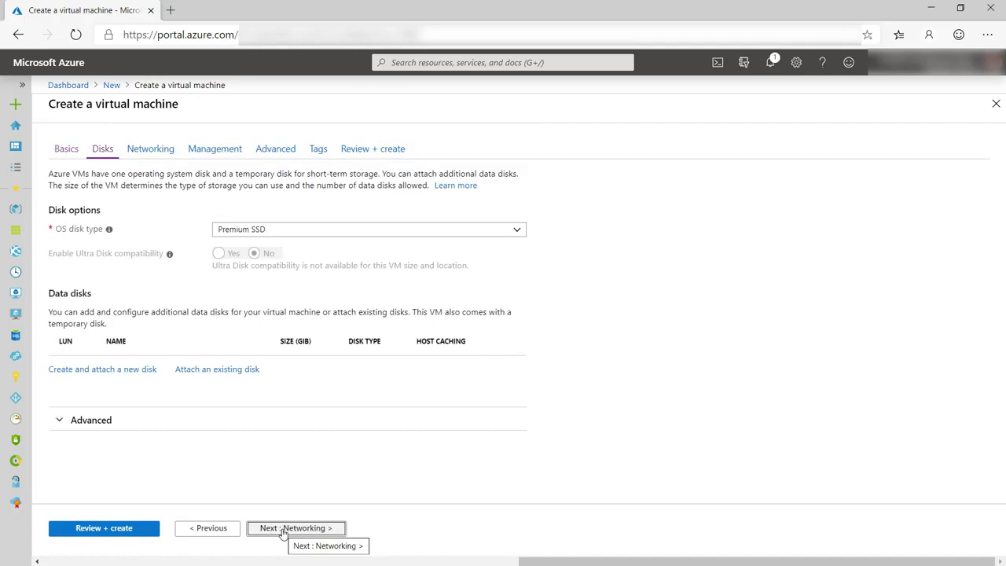
click(284, 530)
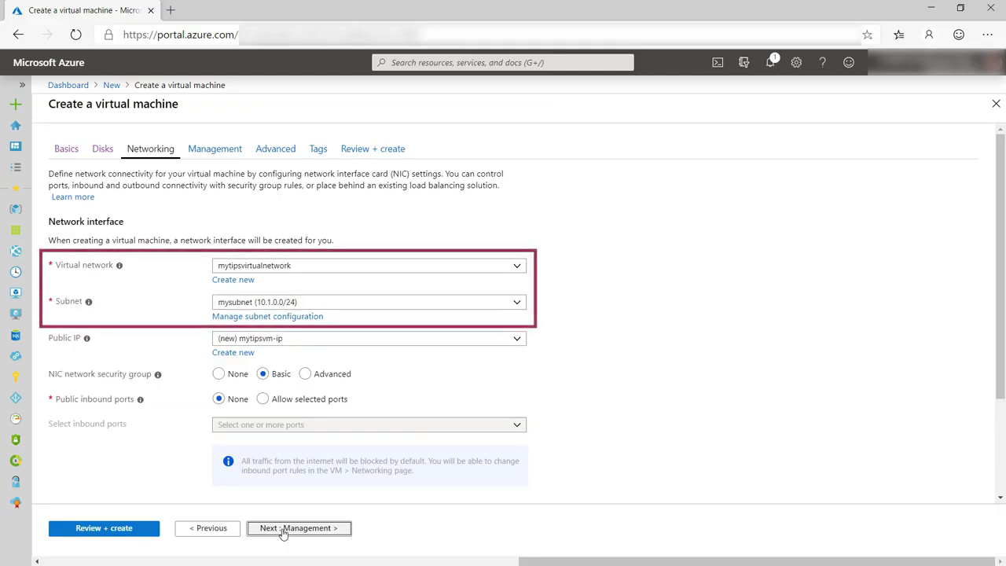
- Allow HTTP (80) and RDP (3389) as public inbound ports and submit the virtual machine for review and creation
click(264, 400)
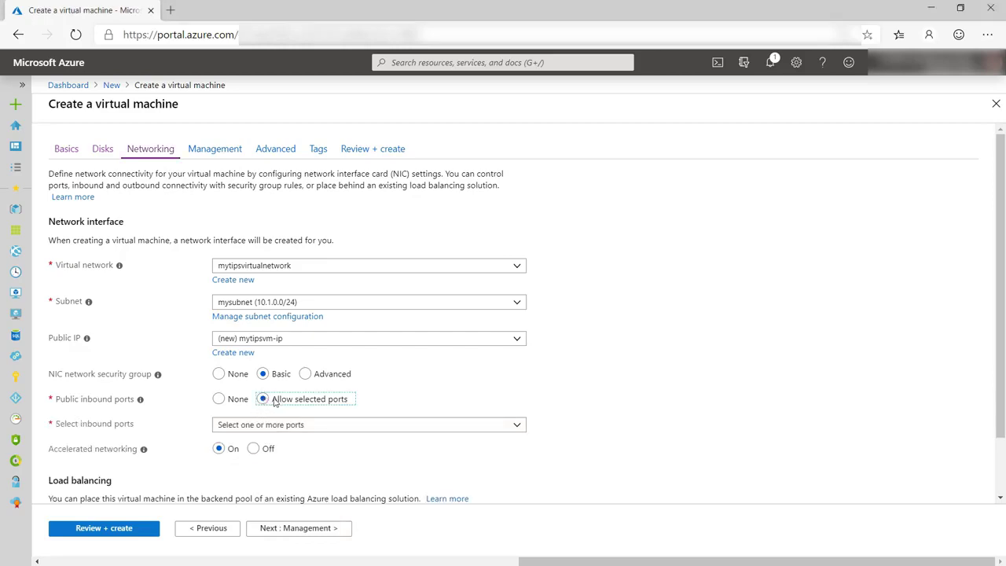
click(517, 425)
click(245, 442)
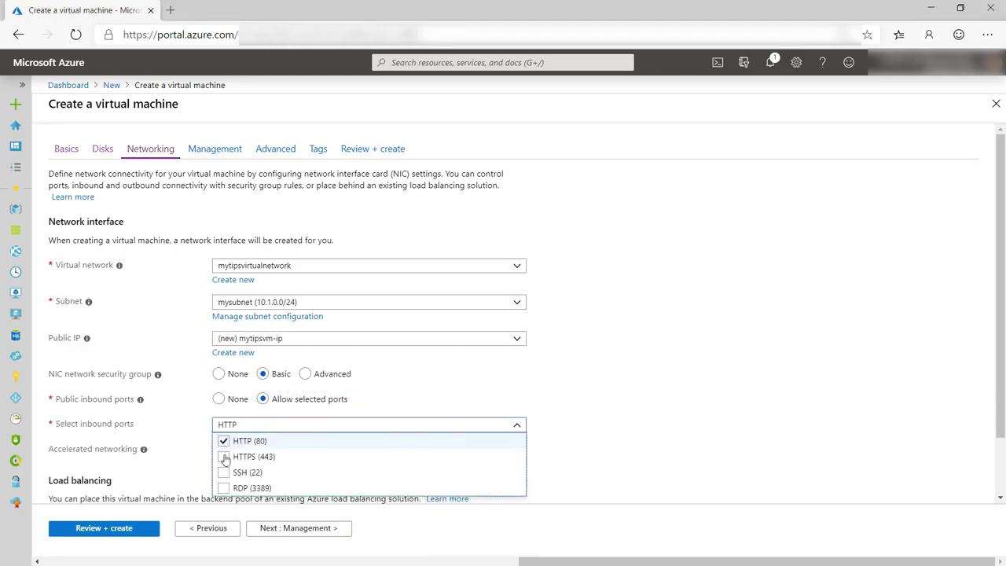
click(224, 489)
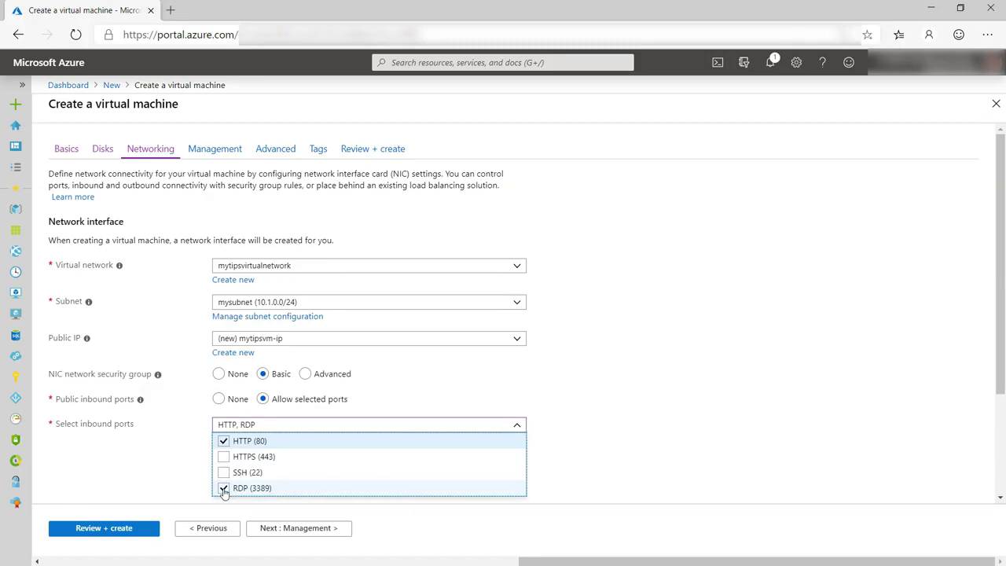
click(173, 485)
scroll(173, 485, down, 2)
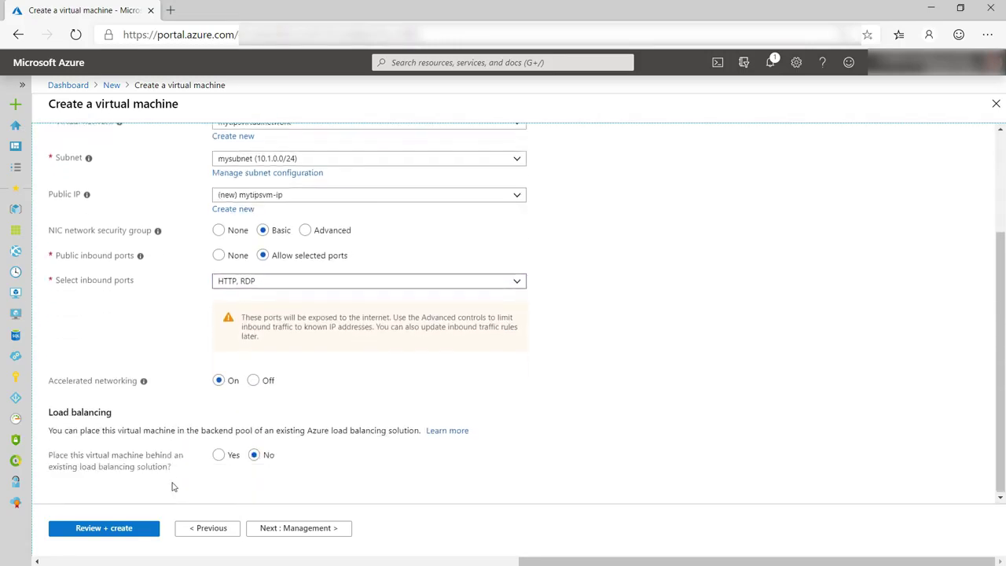
click(119, 530)
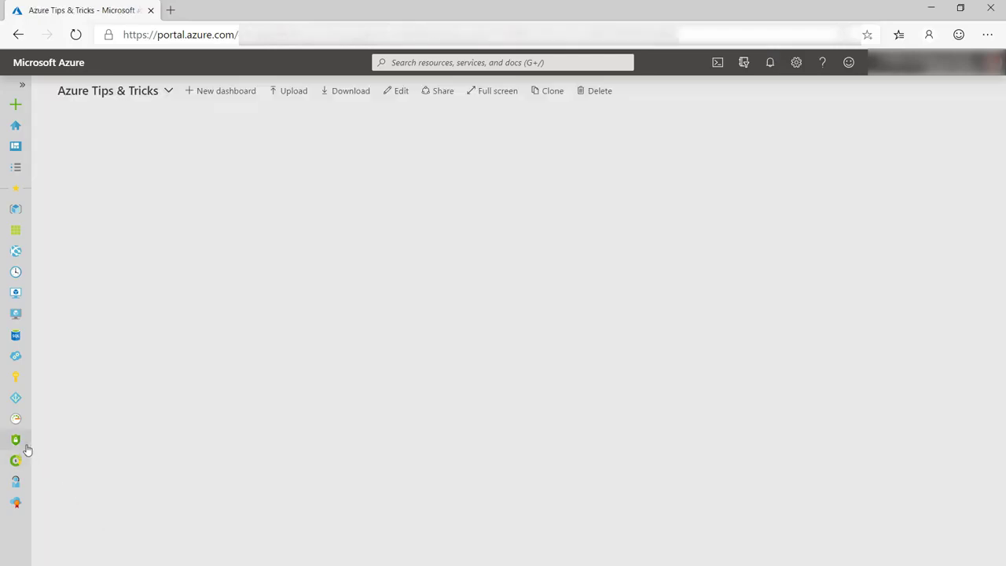
- Start a new SQL Database in the PrivateLink resource group and name it MySQLDatabase
click(15, 104)
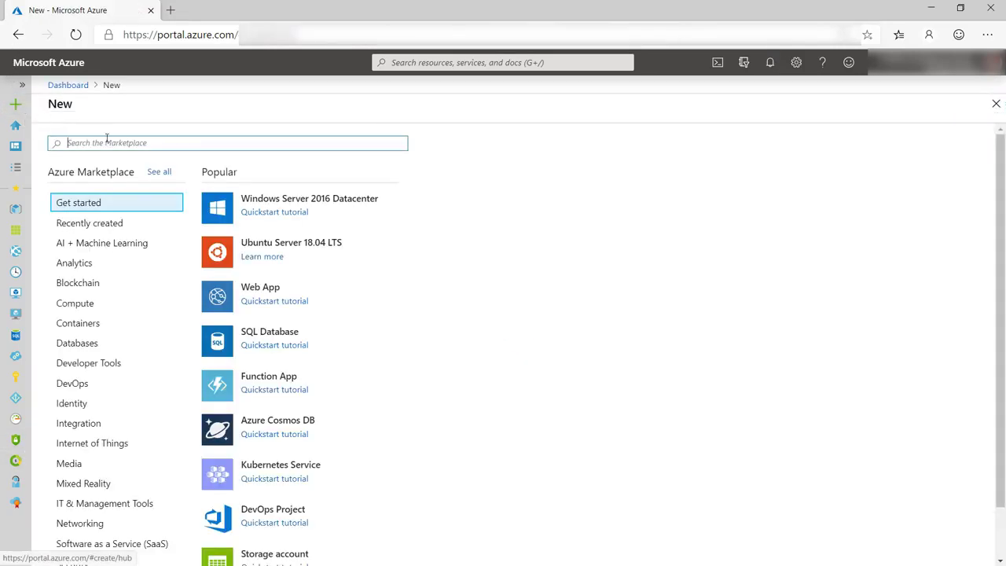
click(98, 343)
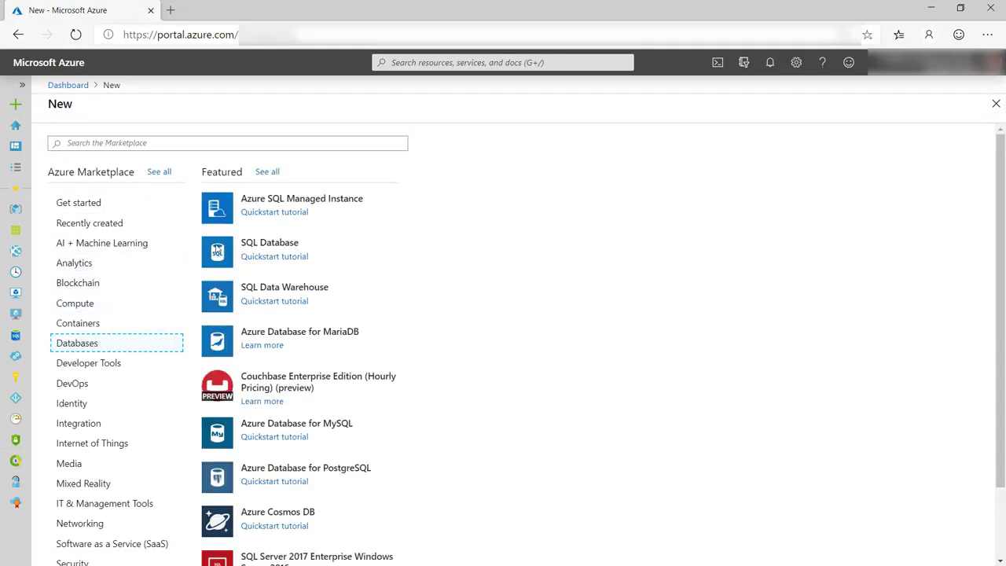
click(250, 244)
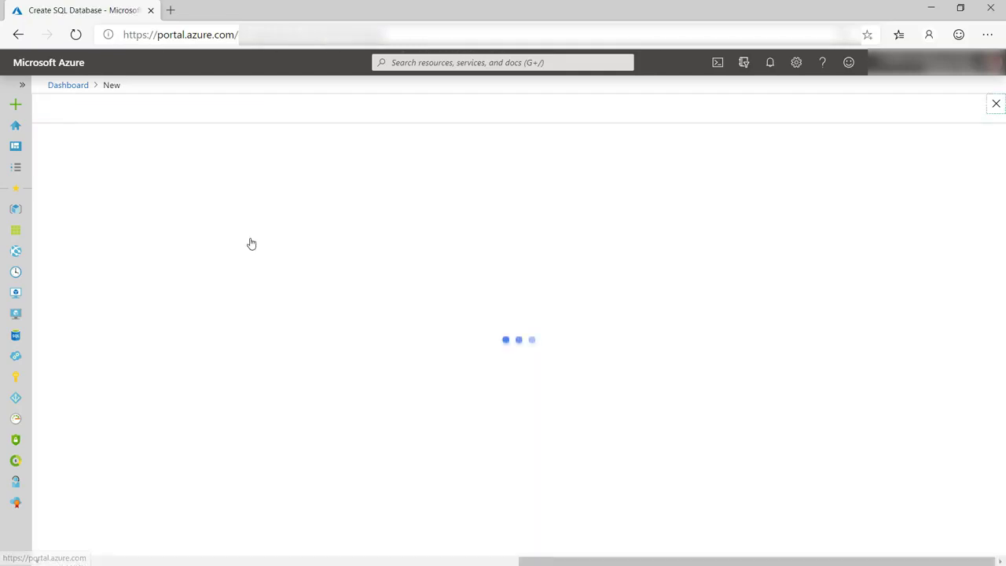
click(303, 304)
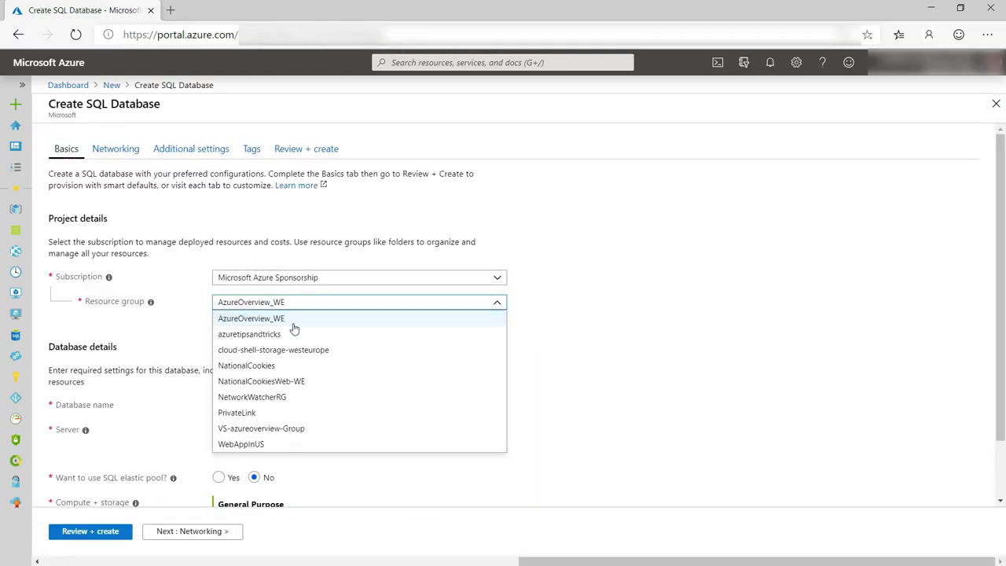
click(254, 413)
text(MySQ)
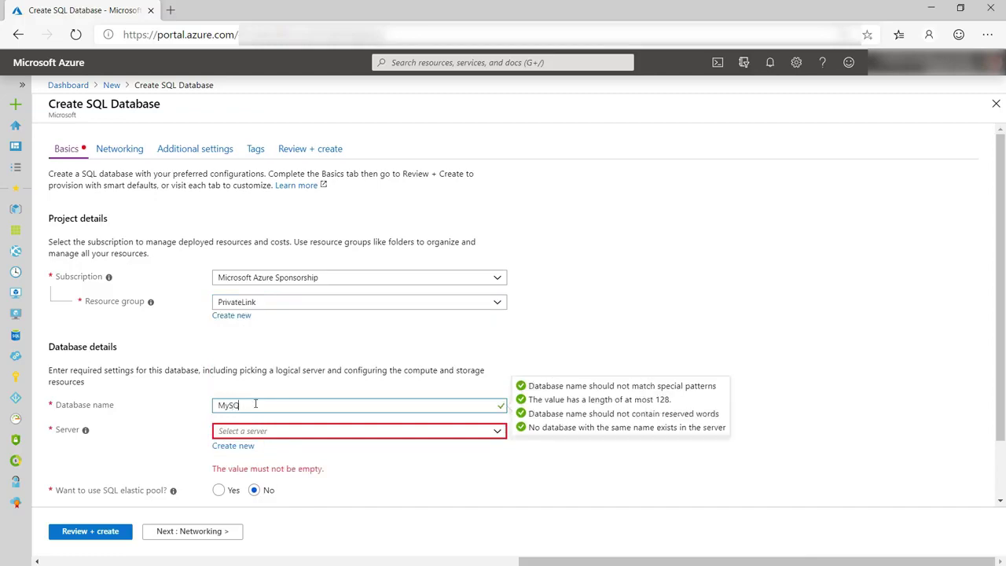
text(LDatabase)
key(Tab)
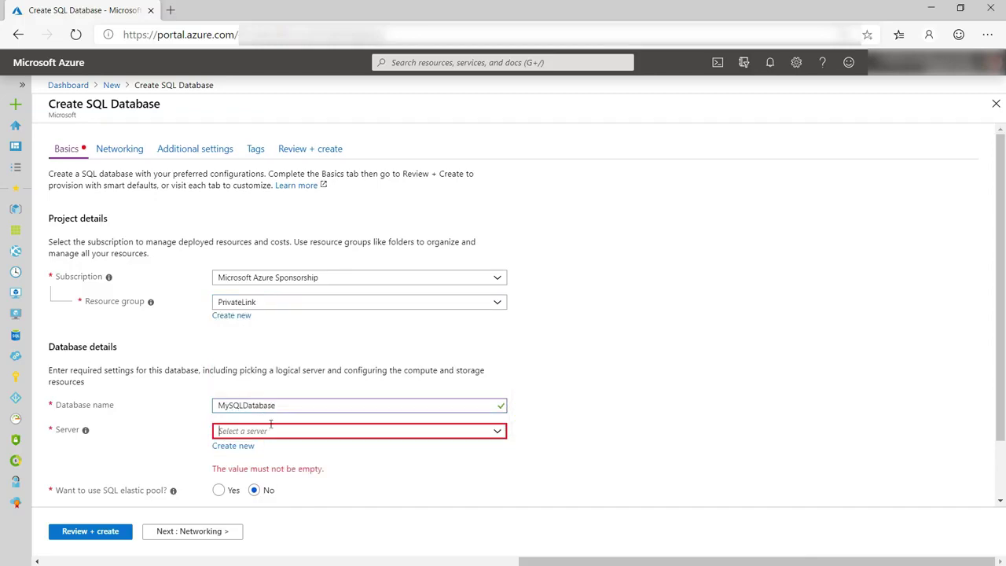
- Add a new server named mytipsserver for the database and enter its admin login
click(236, 447)
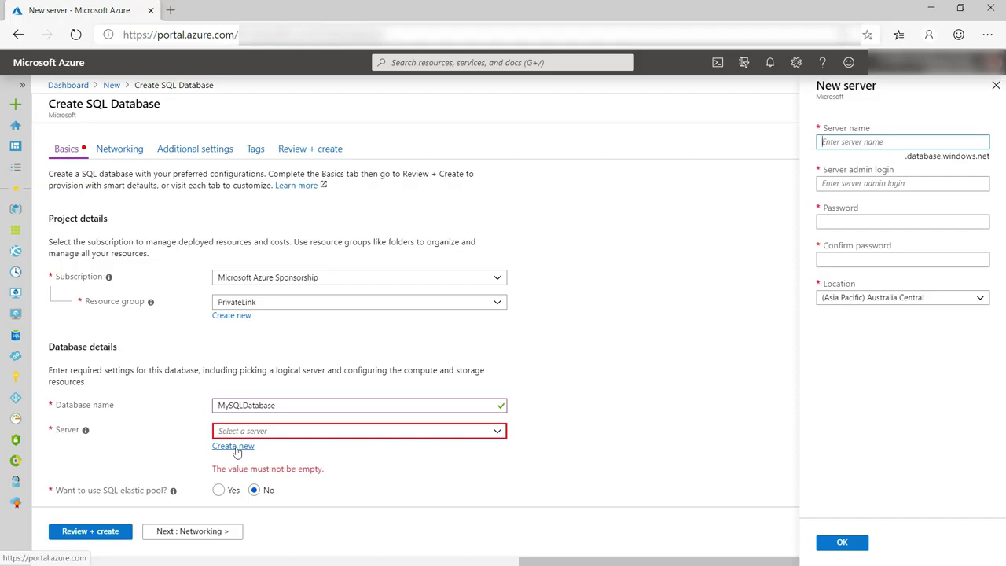
text(mytipsser)
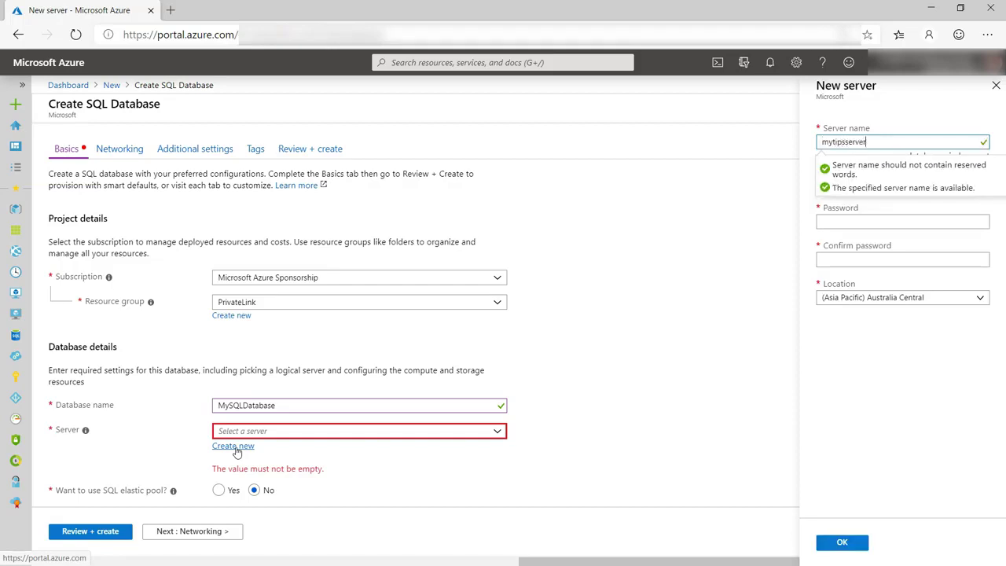
text(ver)
key(Tab)
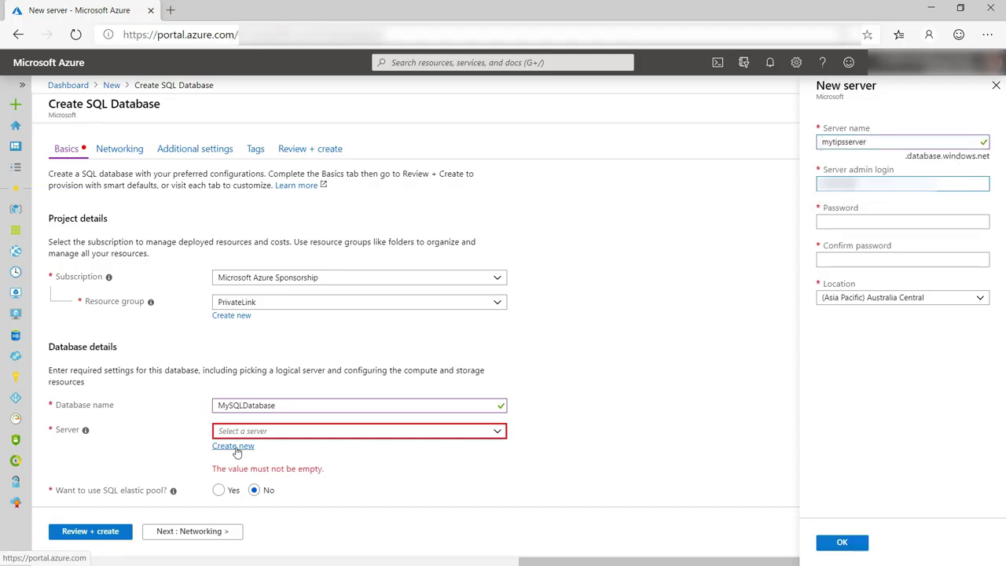
- Enter and confirm the admin password for the new database server
key(Tab)
text(******)
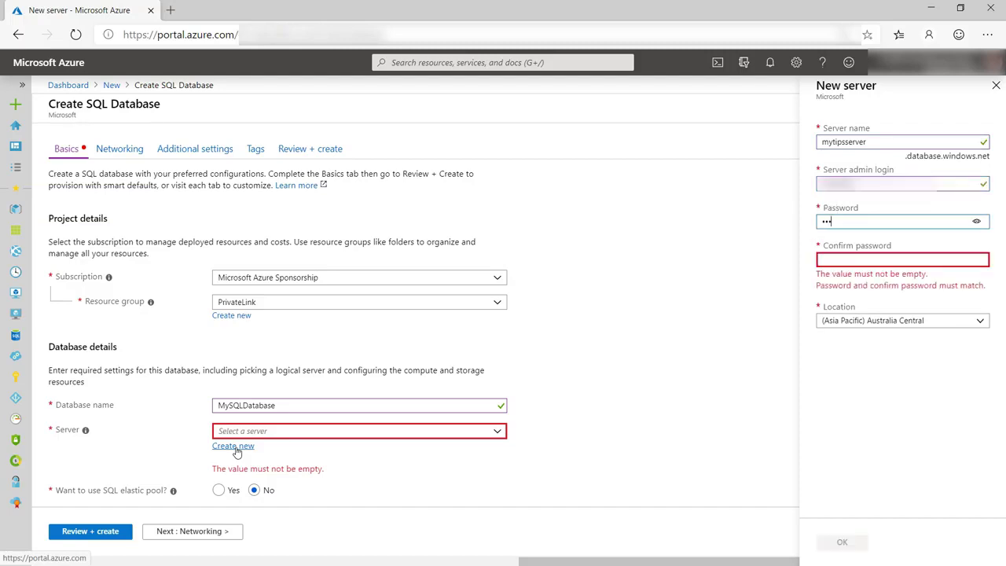
text(*******)
key(Tab)
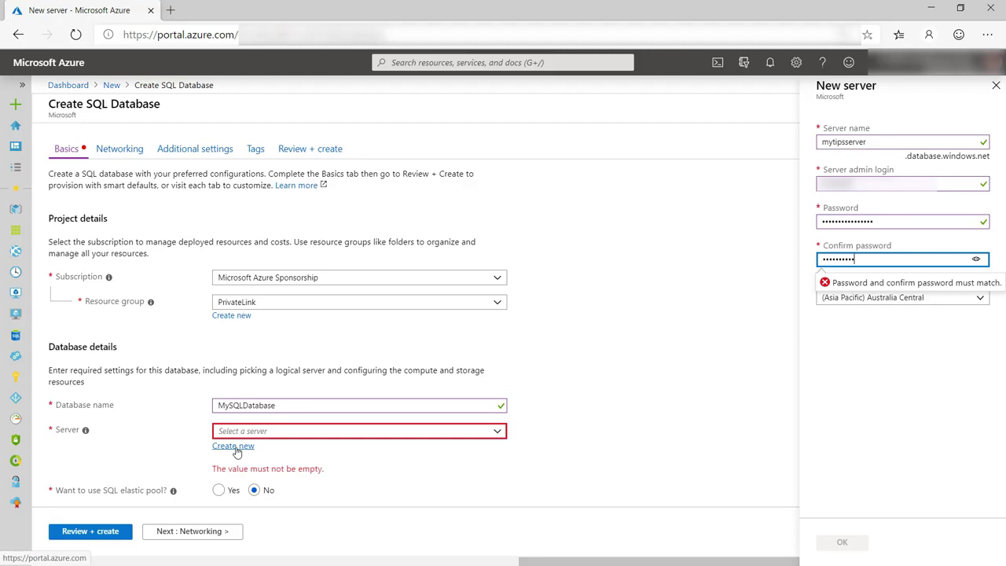
text(*)
key(Tab)
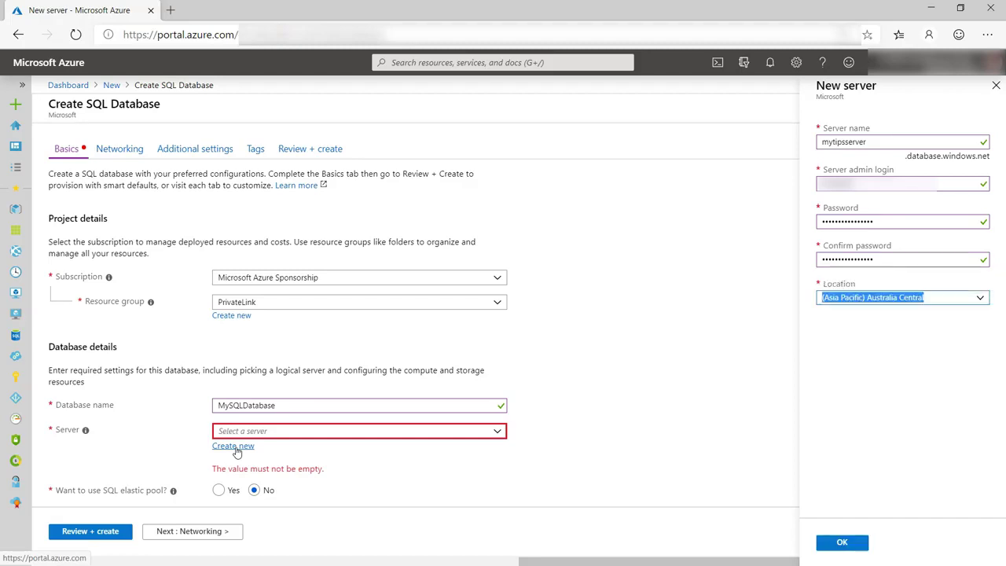
- Set the server's location to (US) Central US, accept the new server and submit the SQL database for review and creation
key(Home)
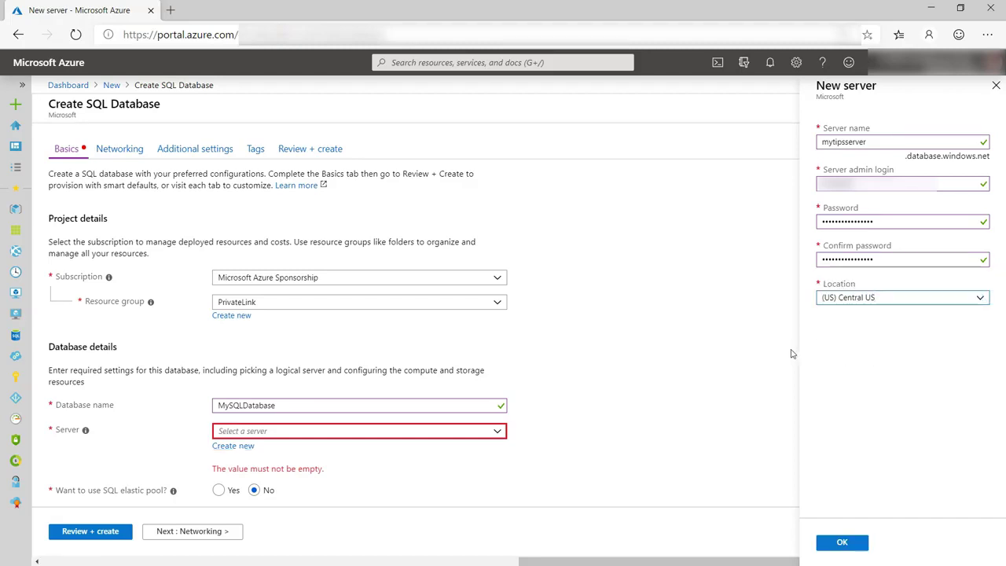
click(831, 539)
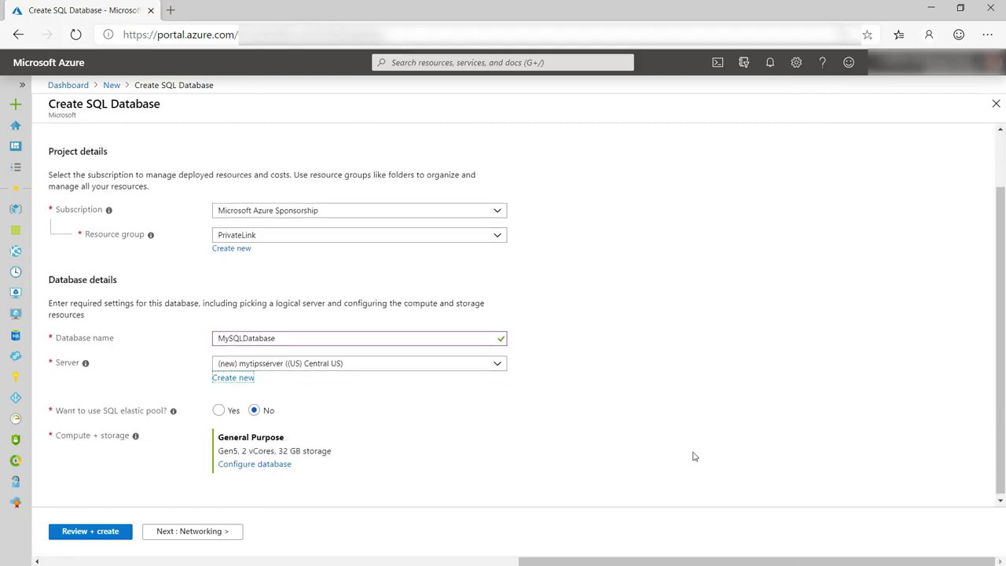
click(86, 531)
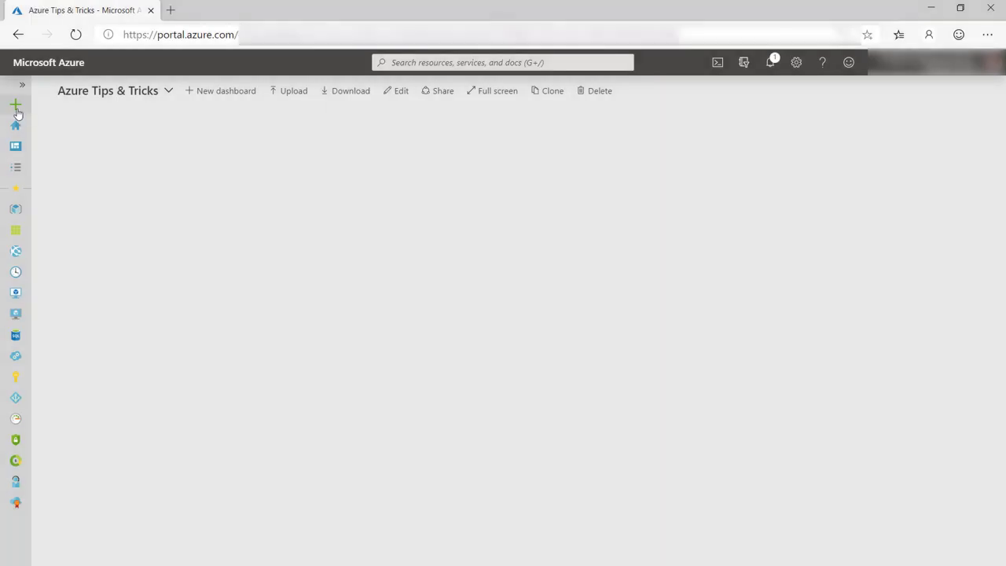
- Find Private Link (Preview) in the Marketplace and start building a private connection to a service
click(16, 104)
text(private link)
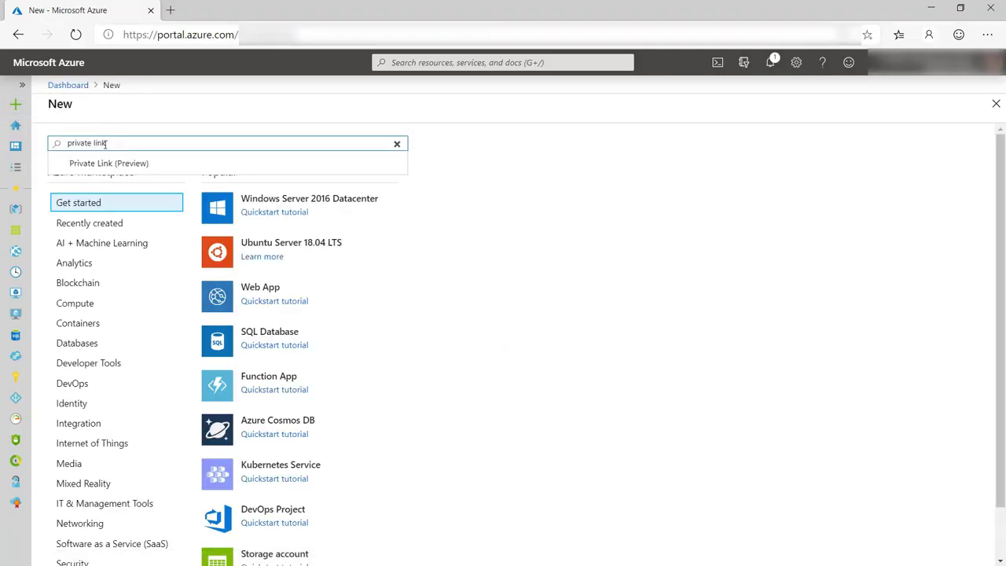
click(108, 163)
click(158, 186)
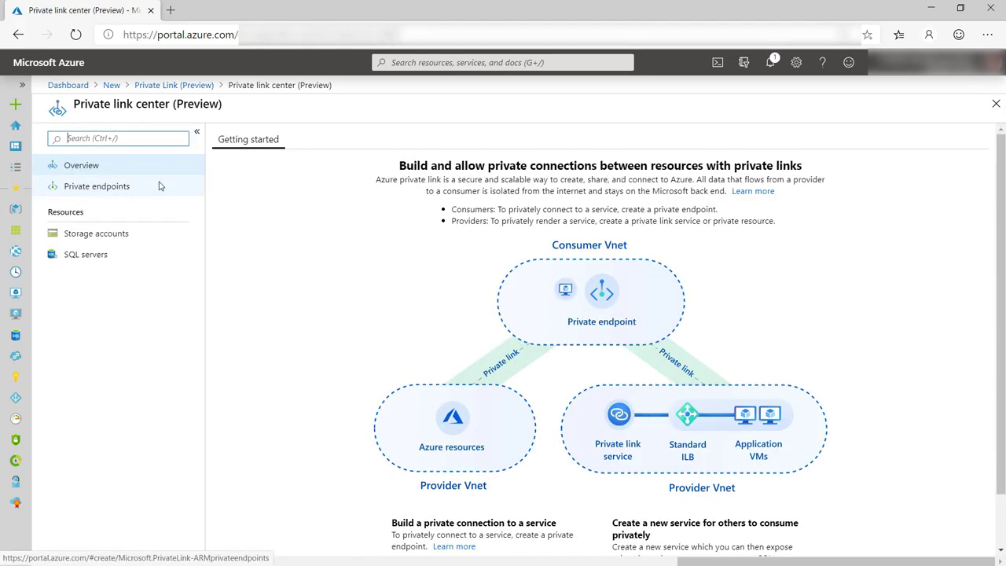
scroll(299, 328, down, 2)
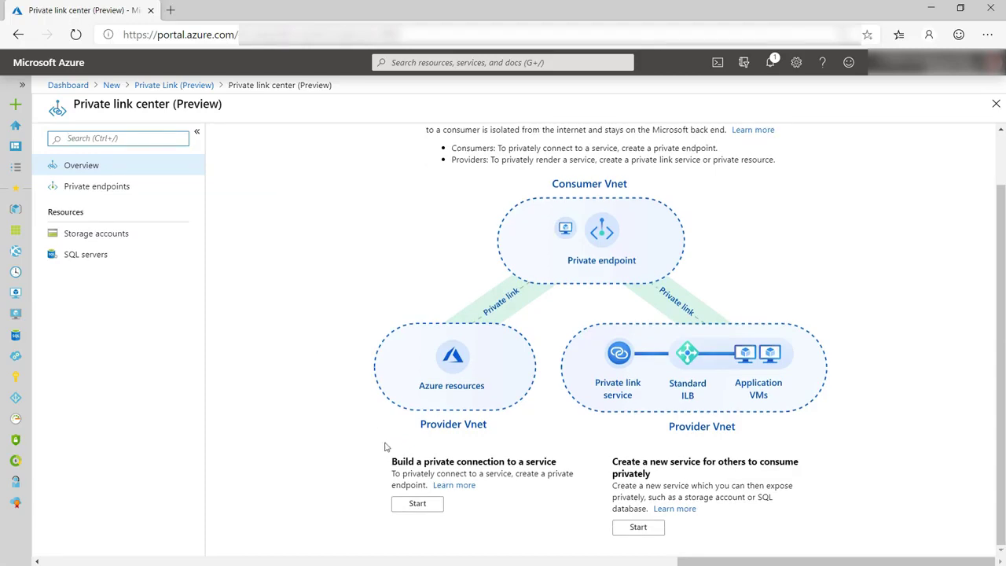
click(417, 504)
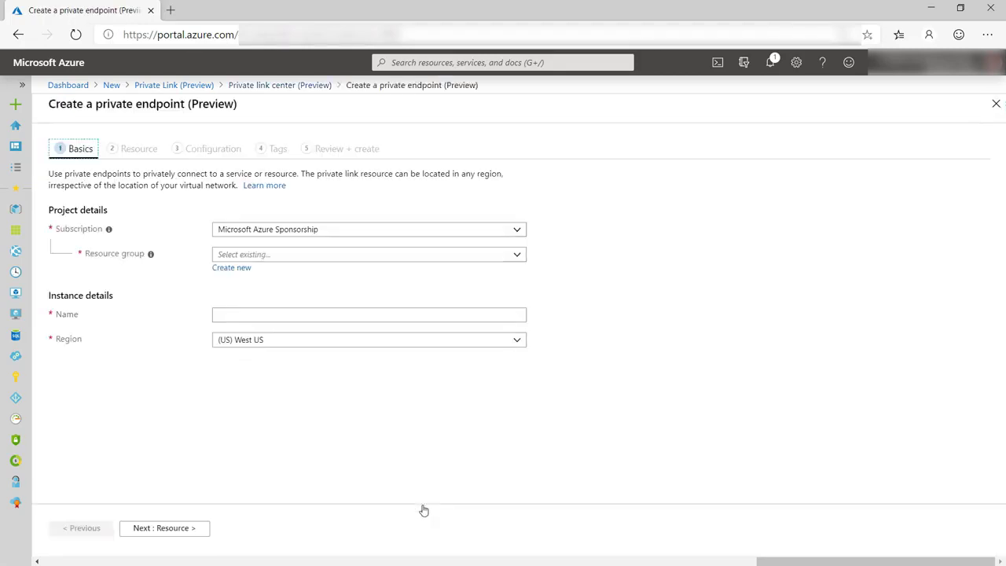
- Assign the private endpoint to the PrivateLink resource group and name it myPrivateEndpoint
click(308, 254)
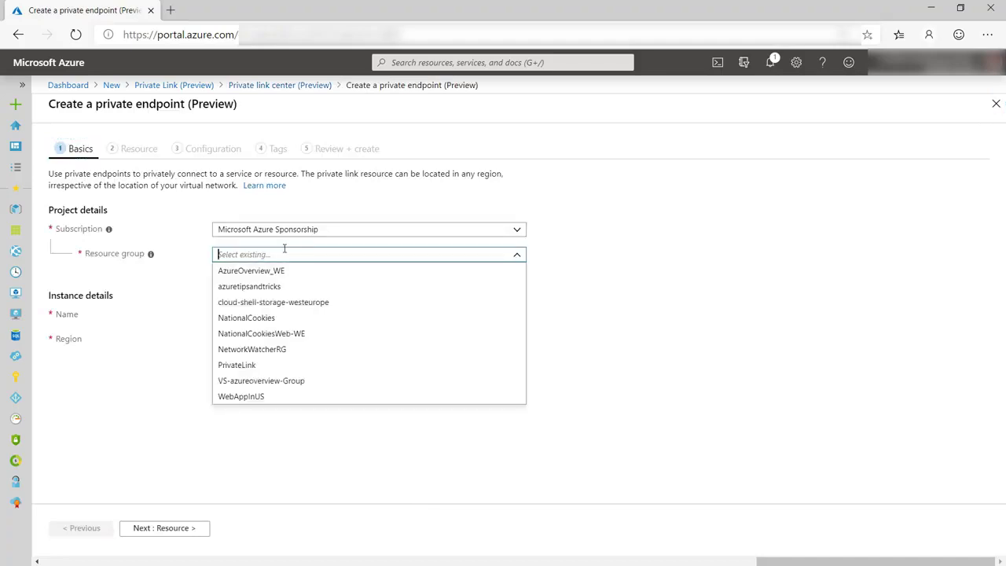
click(248, 365)
click(321, 314)
text(myPrivateEnd)
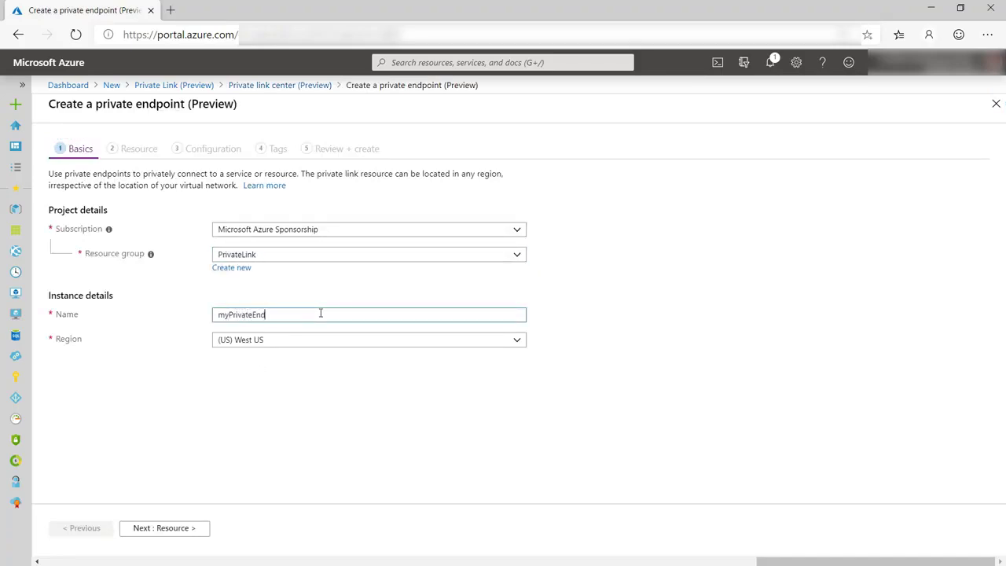
text(point)
key(Tab)
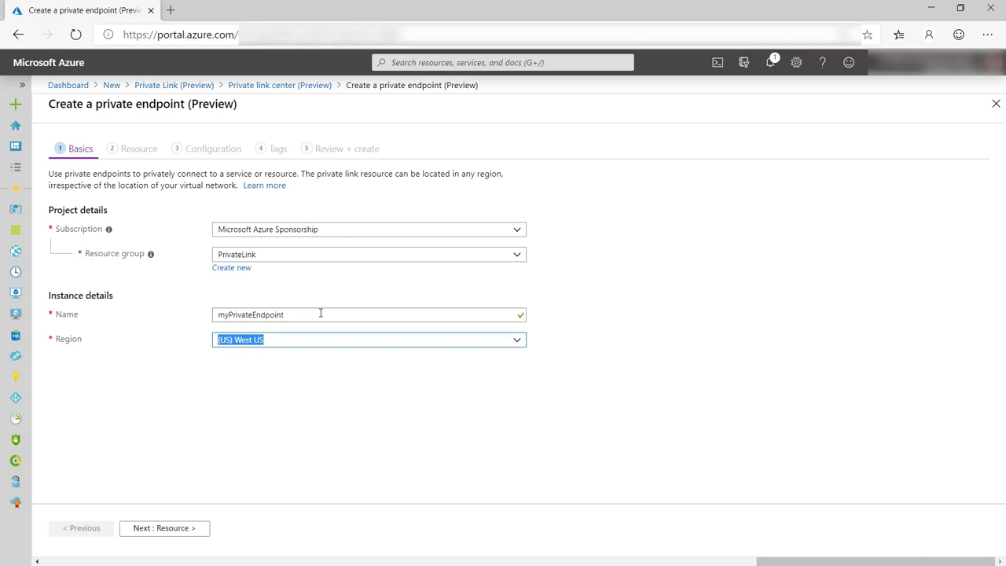
- Set the private endpoint's region to (US) West Central US and proceed to its resource settings
click(516, 341)
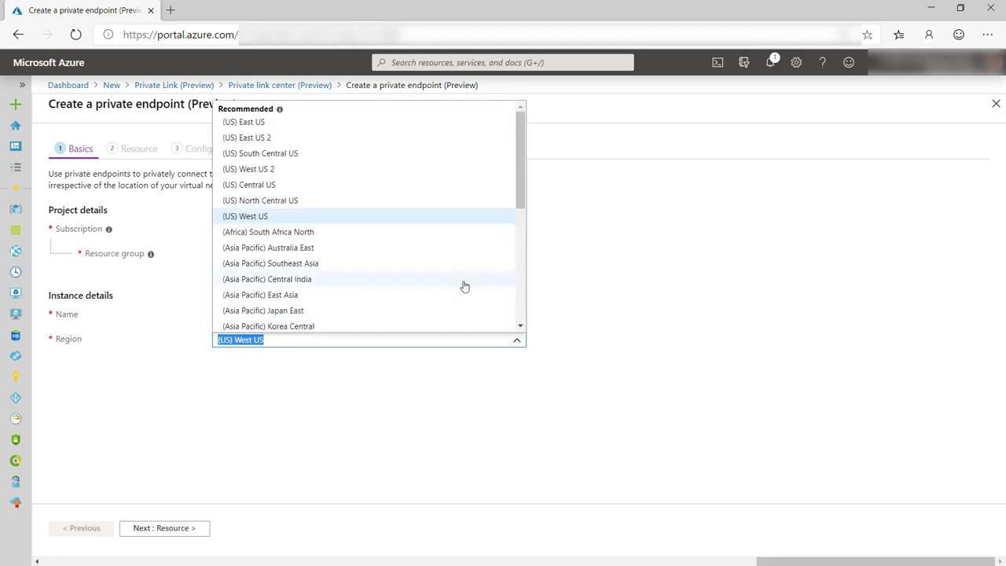
scroll(463, 292, down, 3)
click(336, 313)
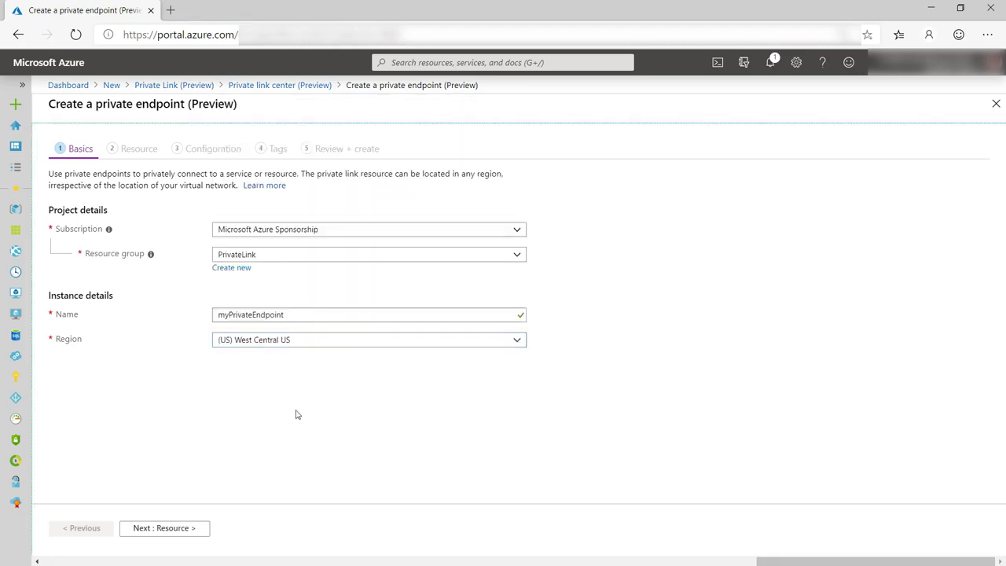
click(188, 535)
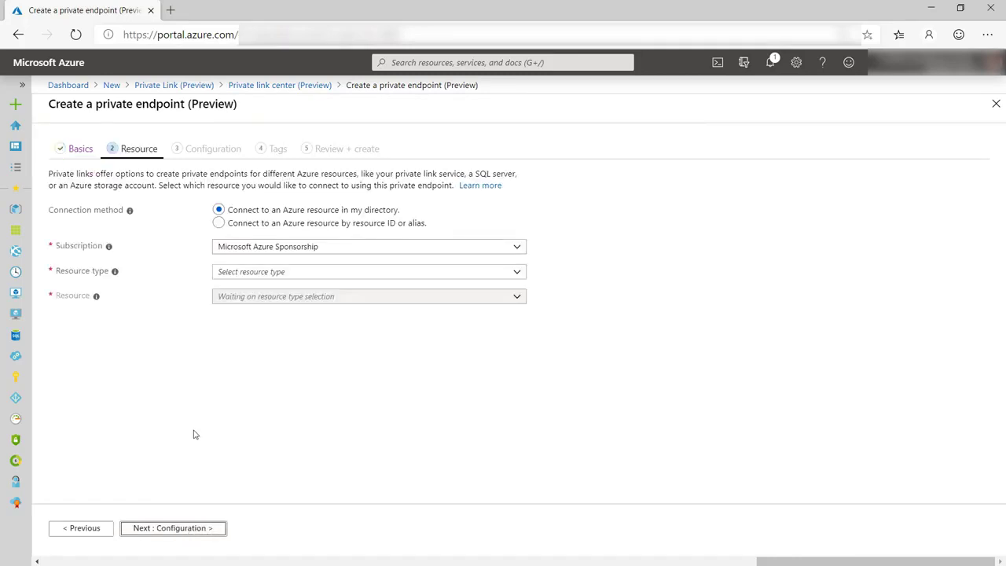
- Choose Microsoft.Sql/servers as the resource type and mytipsserver as the resource for the private endpoint
click(513, 275)
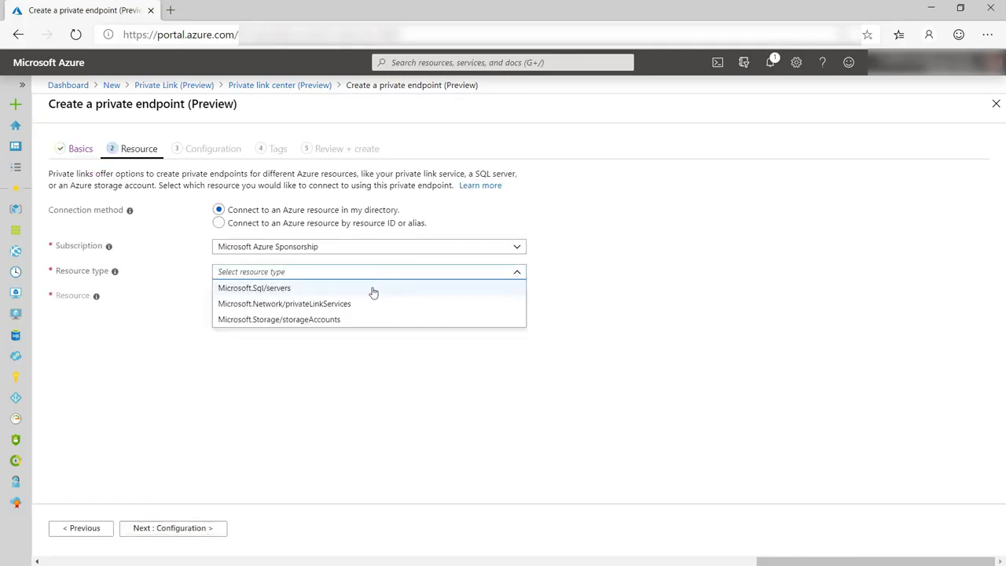
click(373, 289)
click(476, 295)
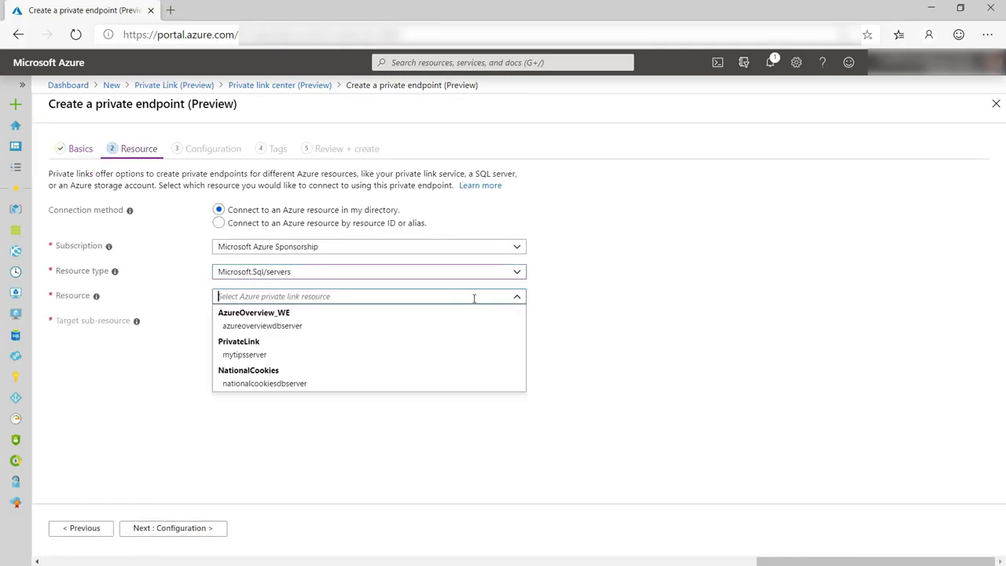
click(249, 356)
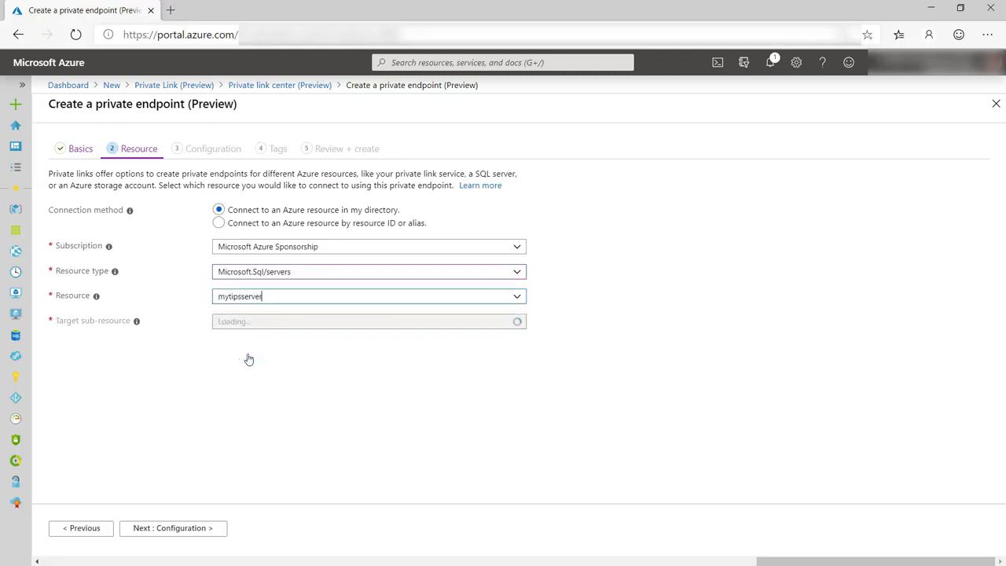
- Keep the preset virtual network, subnet and private DNS zone integration, and create the private endpoint
click(187, 535)
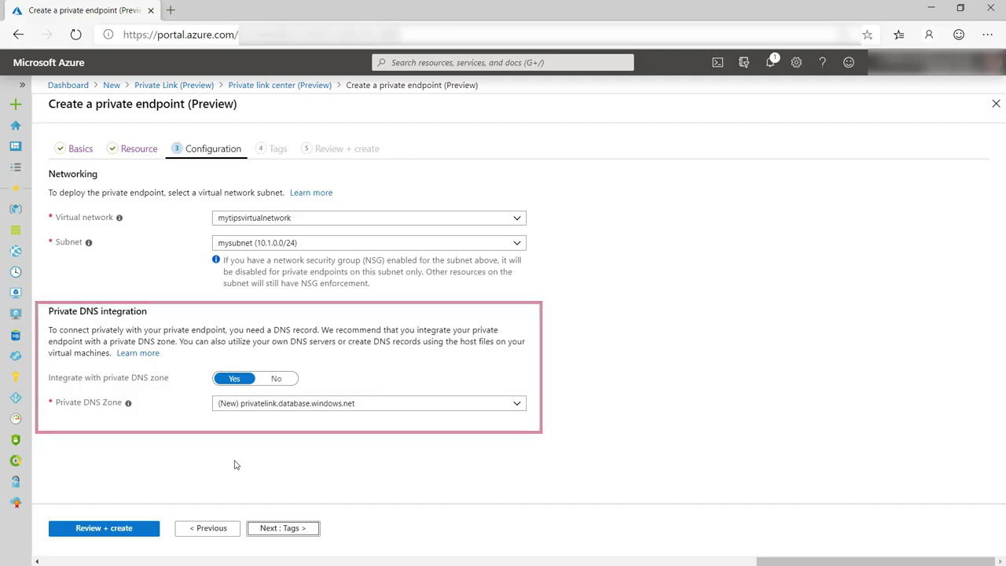
click(103, 532)
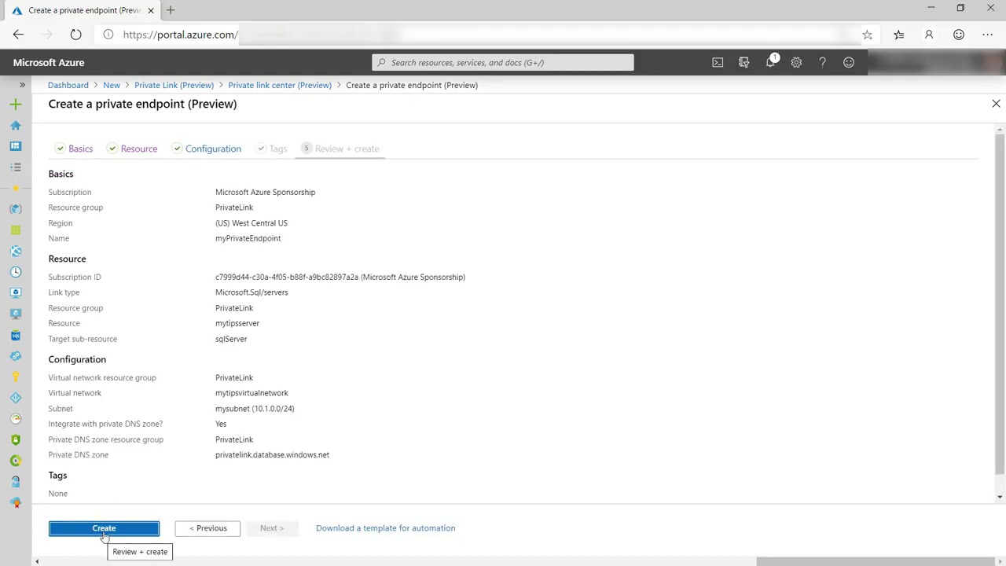
click(103, 531)
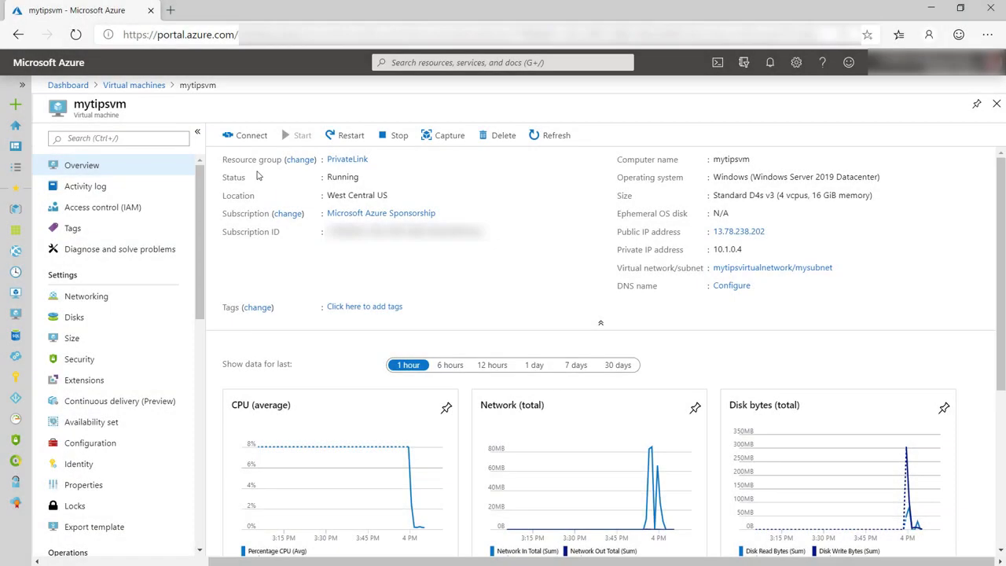
- Download the RDP file for the mytipsvm virtual machine and connect to it through Remote Desktop
click(258, 135)
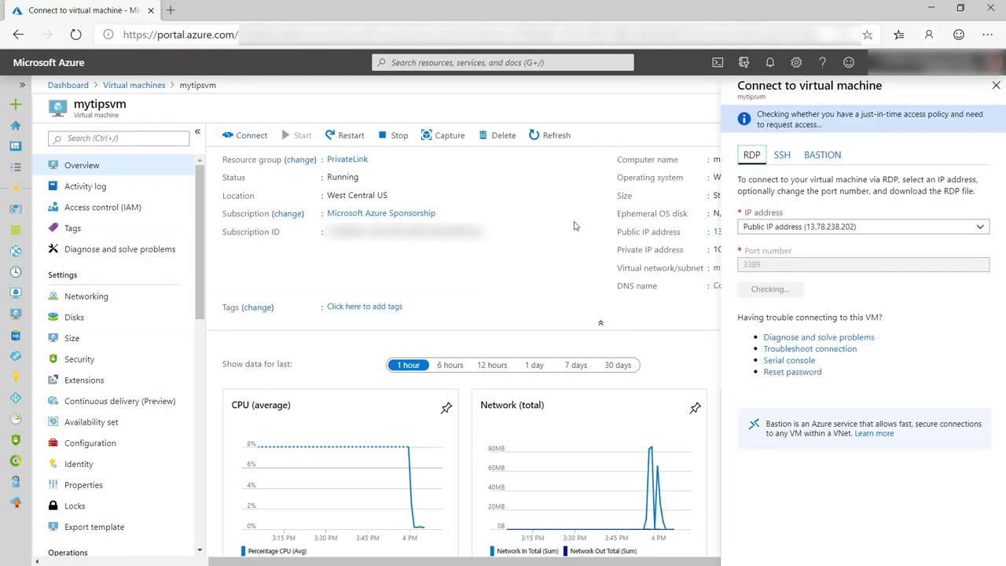
click(814, 284)
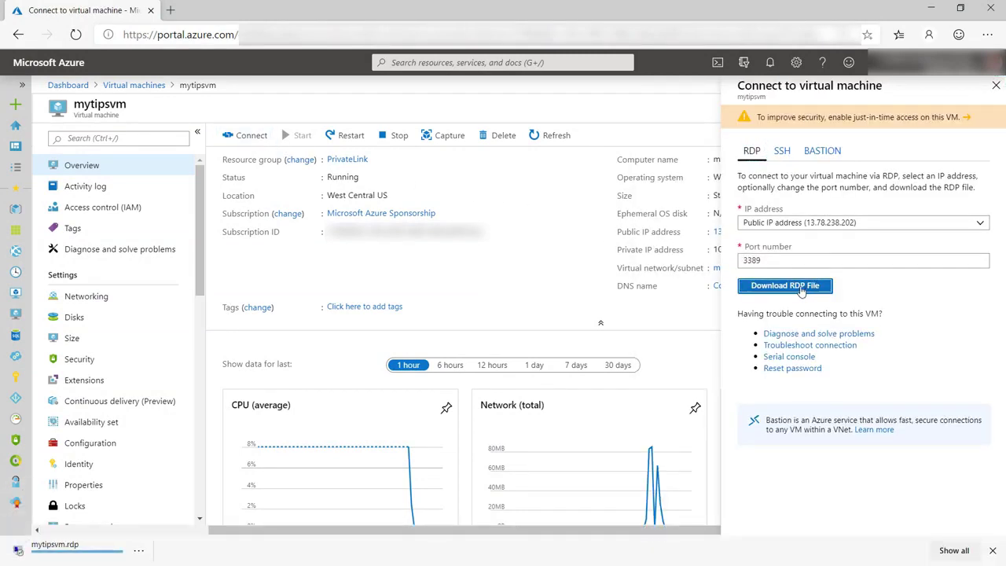
click(64, 535)
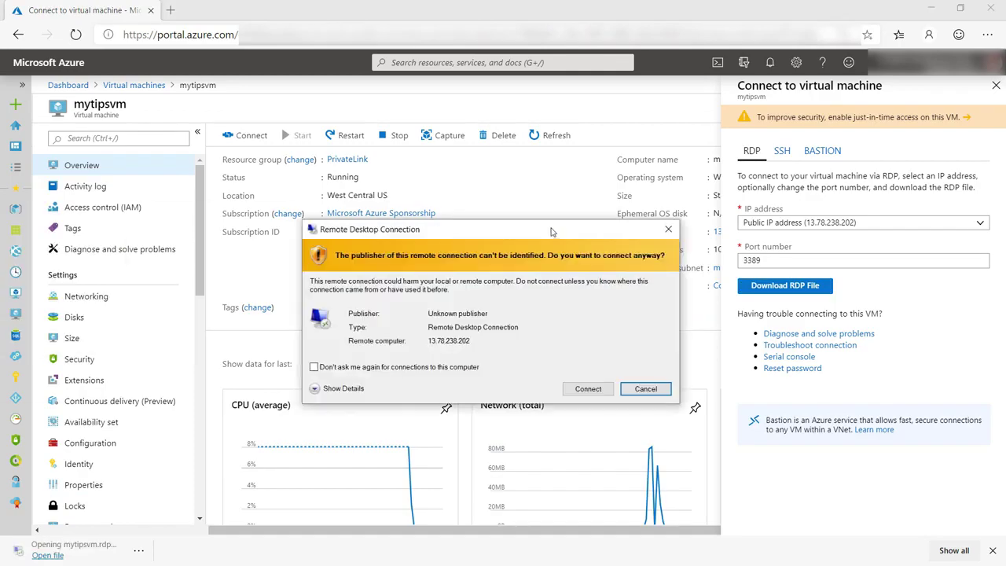
click(582, 390)
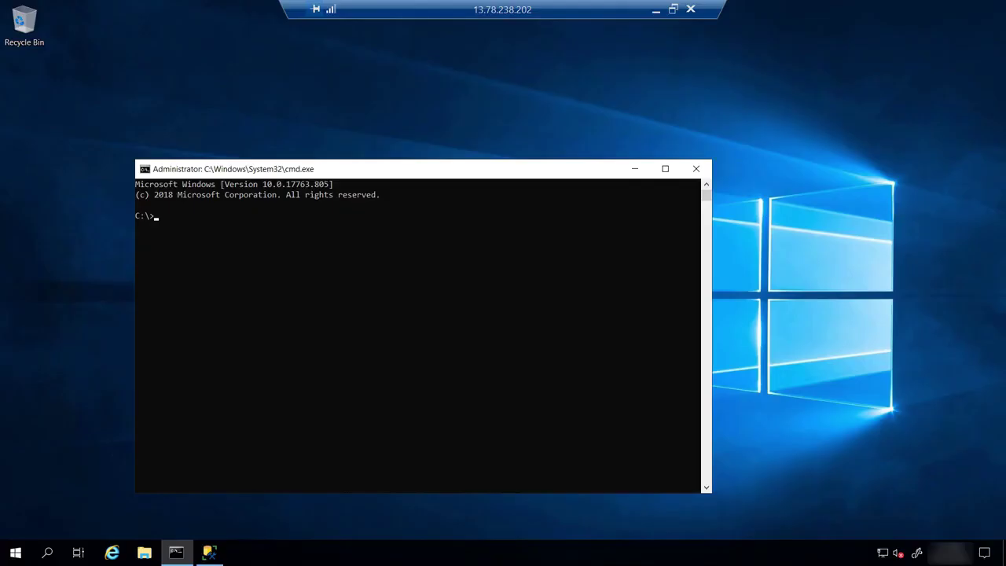
- Look up mytipsserver.database.windows.net with nslookup in the command prompt, and close the command prompt
click(212, 224)
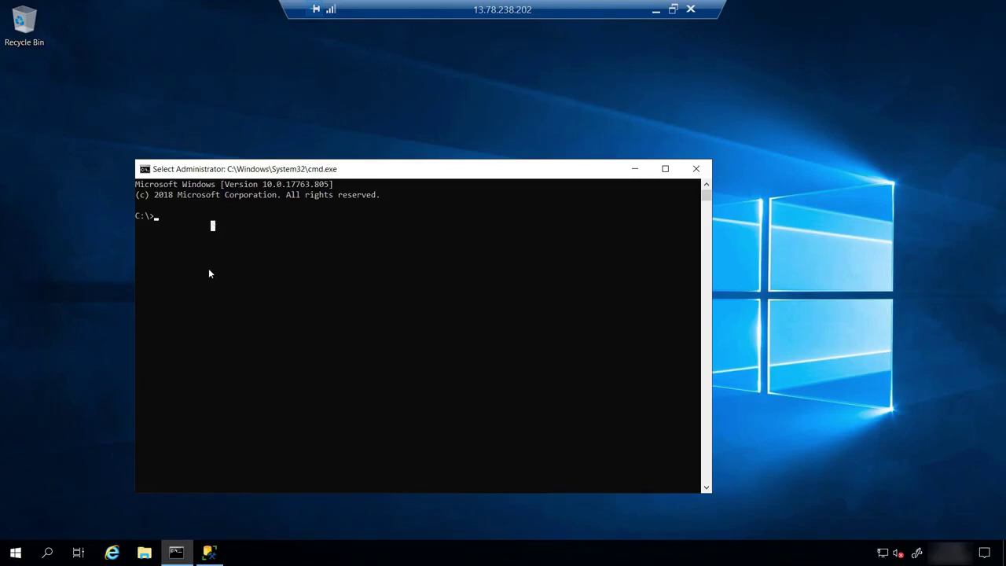
text(nslook)
text(up mytipsserver.database.windows.net)
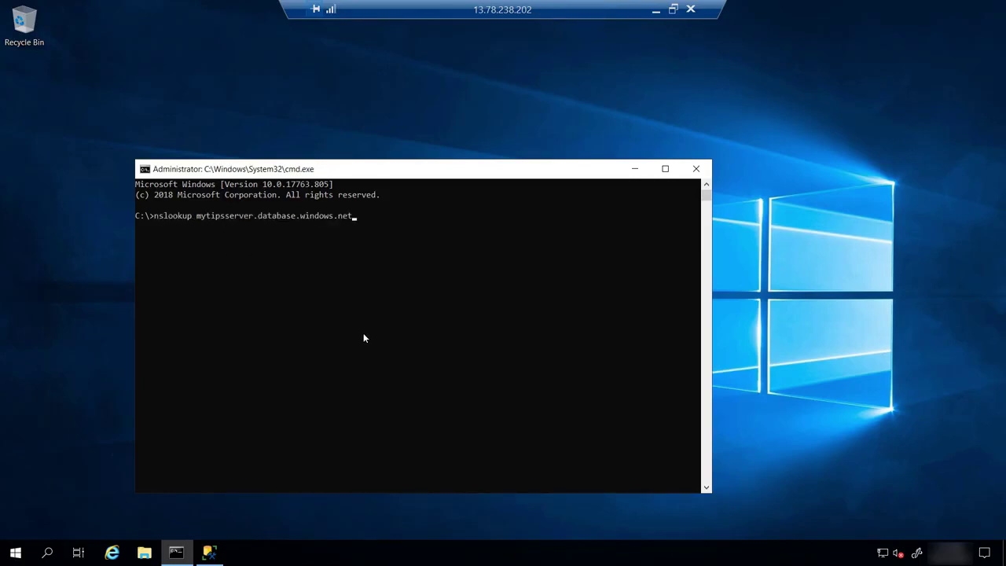
key(Return)
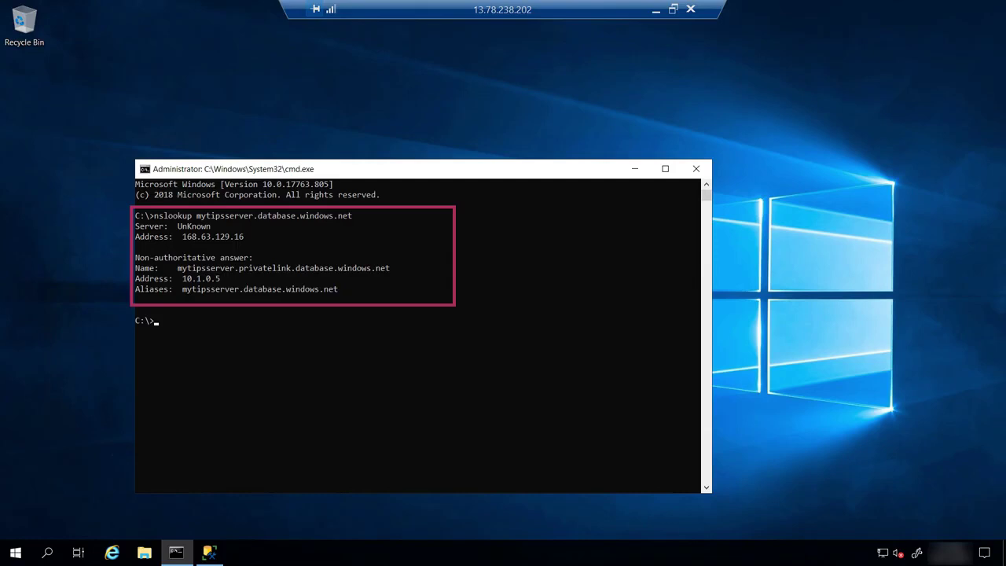
click(430, 320)
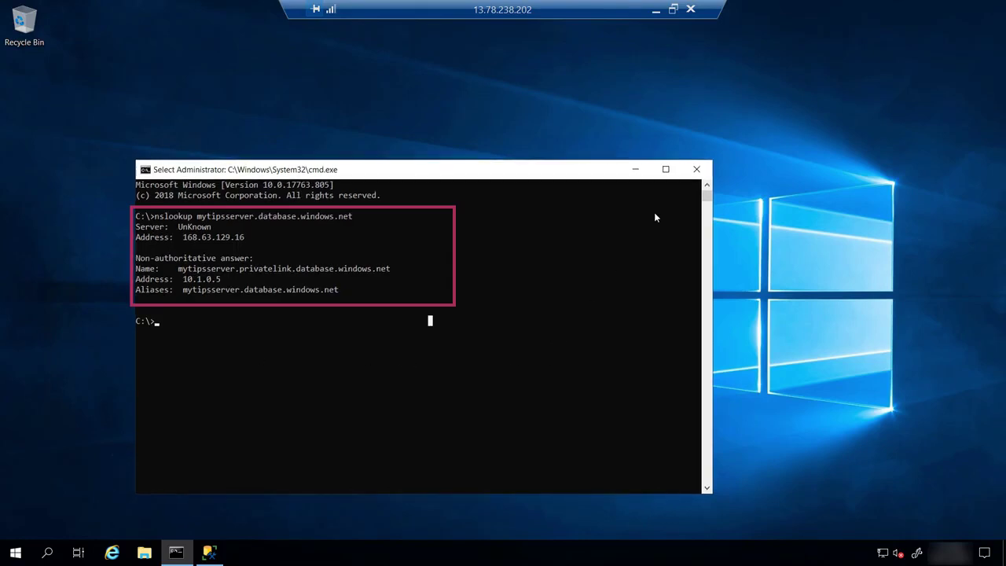
click(697, 170)
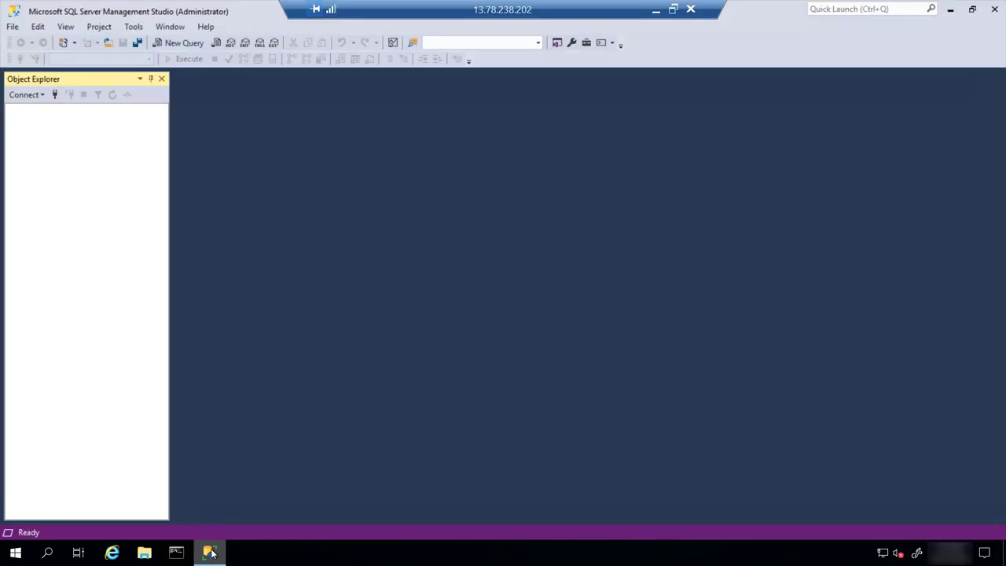
- In SQL Server Management Studio, set up a Database Engine connection to mytipsserver.database.windows.net with SQL Server Authentication
click(24, 95)
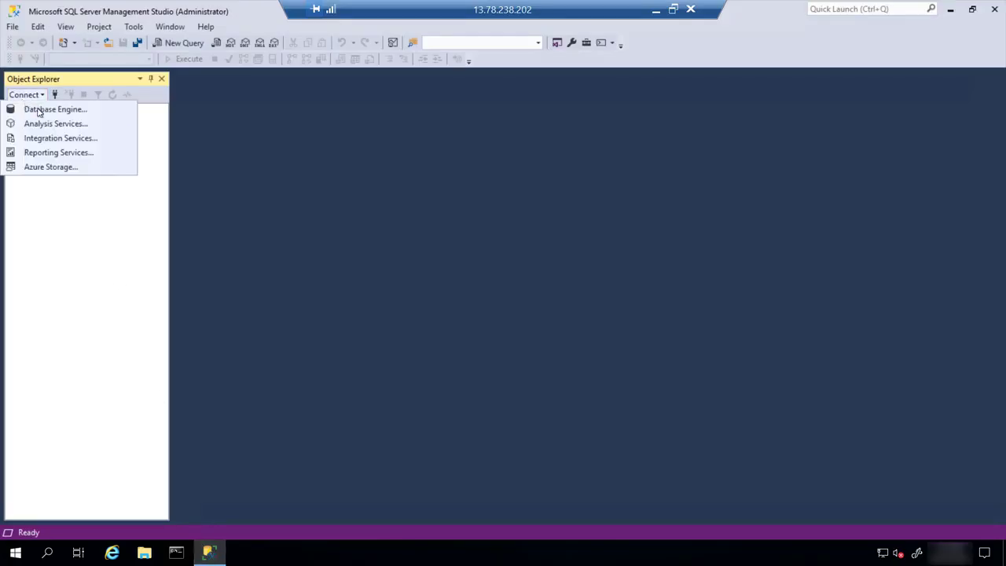
click(37, 109)
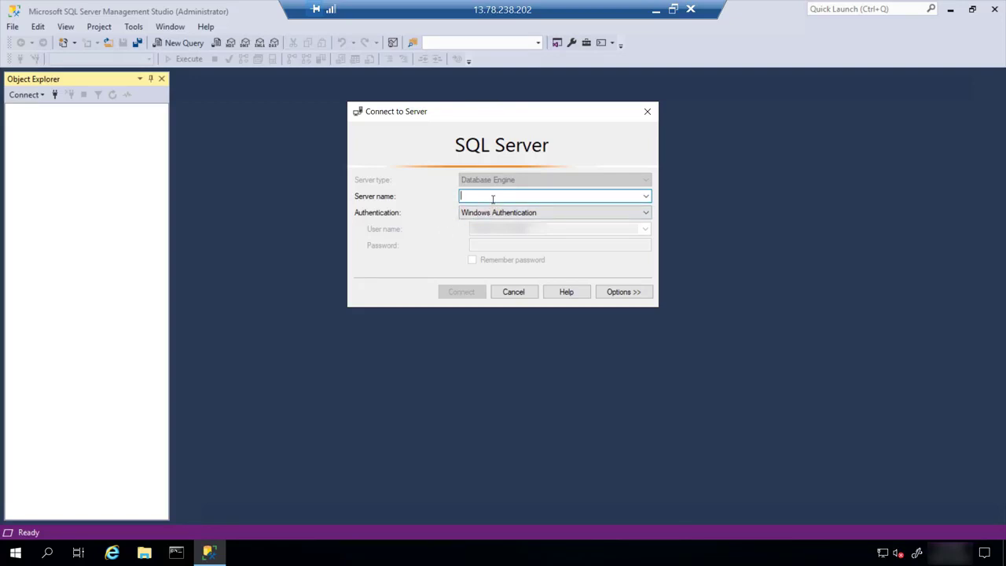
text(myfpsserver.database.windows.net)
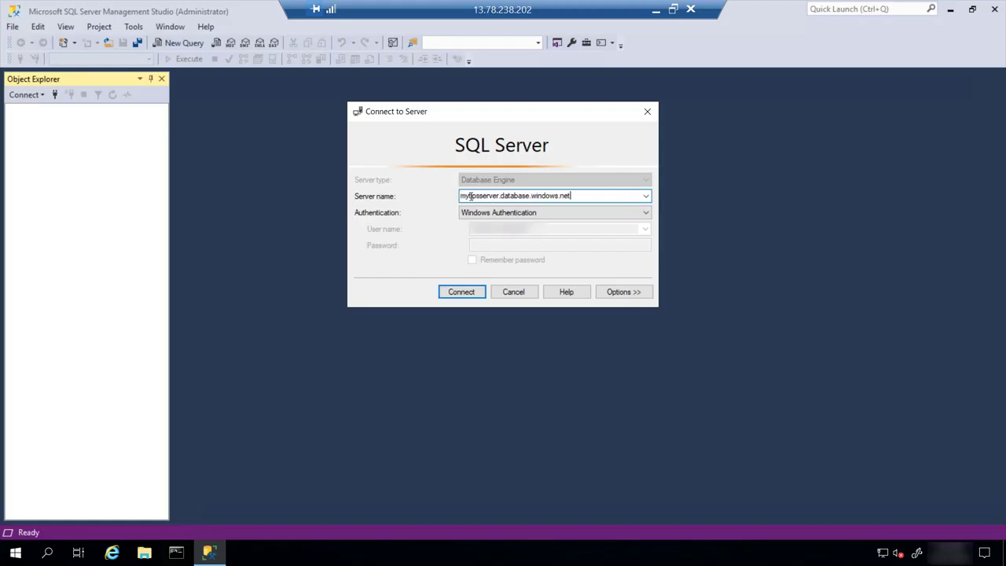
click(508, 213)
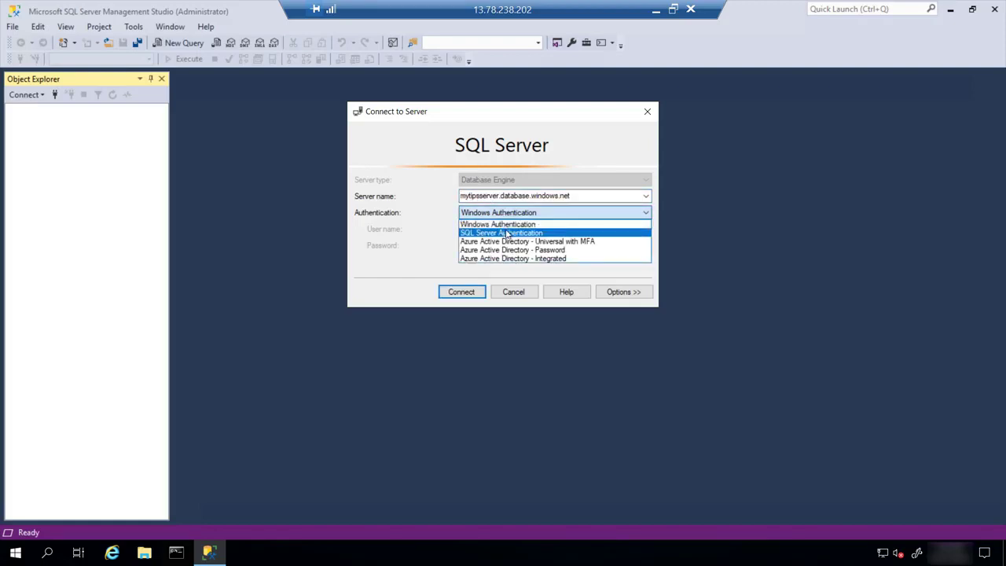
click(508, 234)
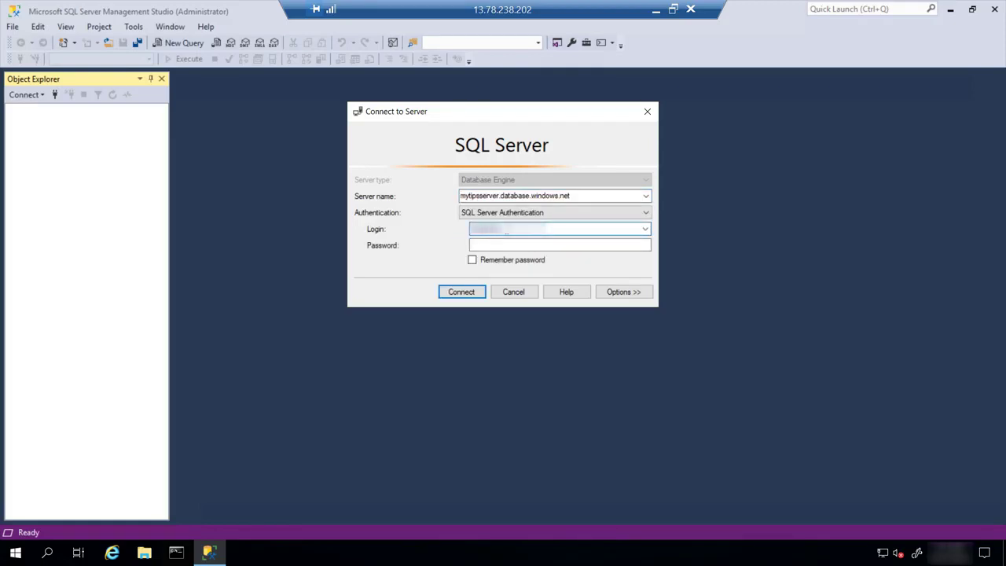
- Enter the SQL login's password, connect to the server and expand its Databases folder
key(Tab)
text(***************)
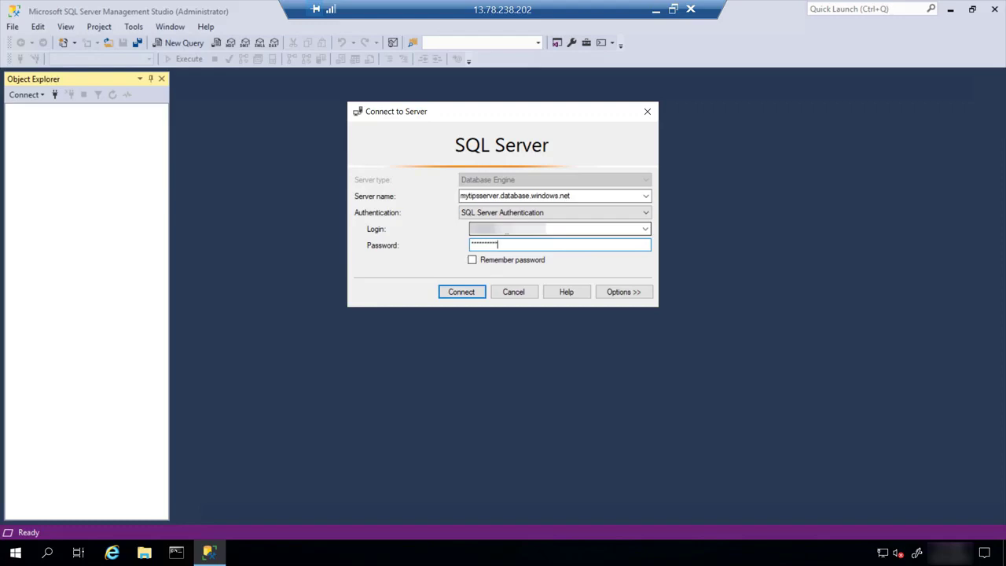
click(473, 260)
key(Return)
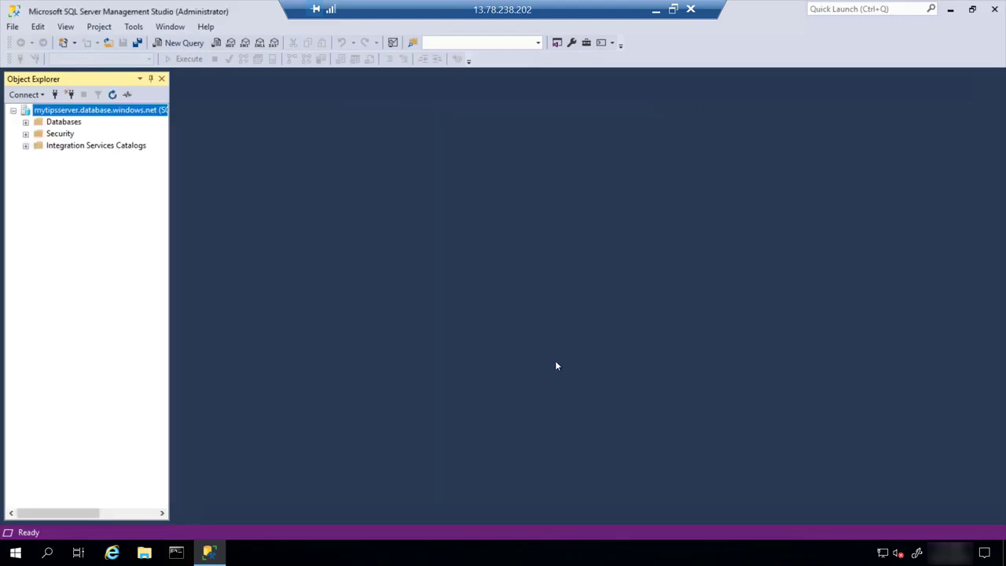
click(25, 122)
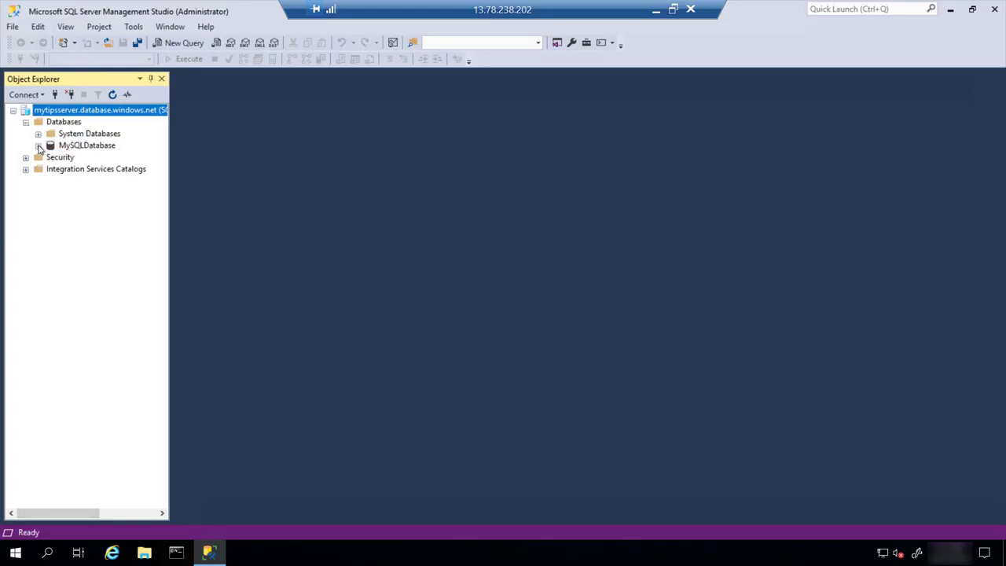